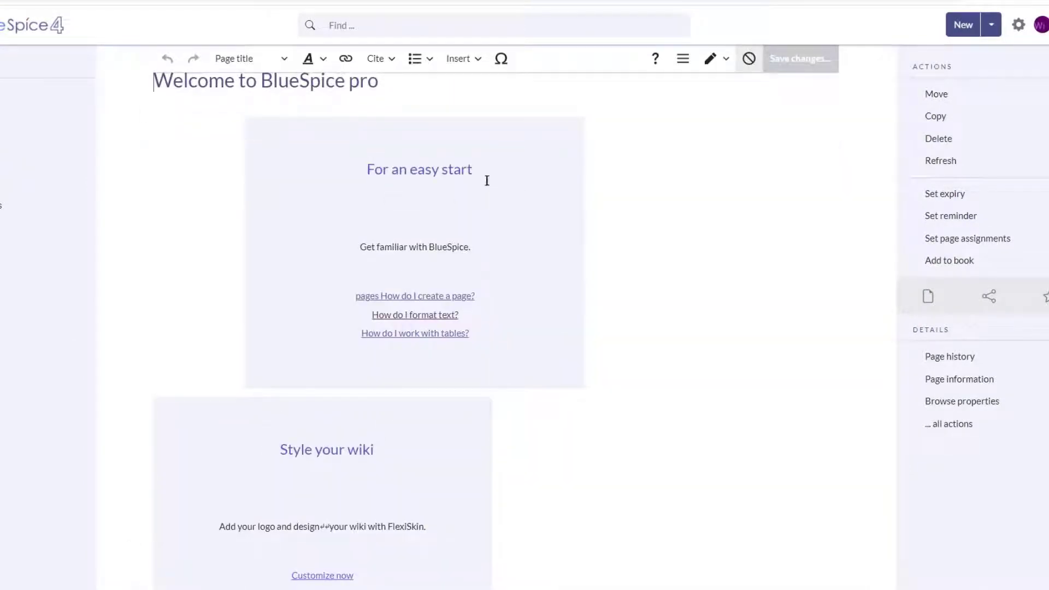
{"action": "left_click_drag", "start_coordinate": [494, 169], "coordinate": [360, 169]}
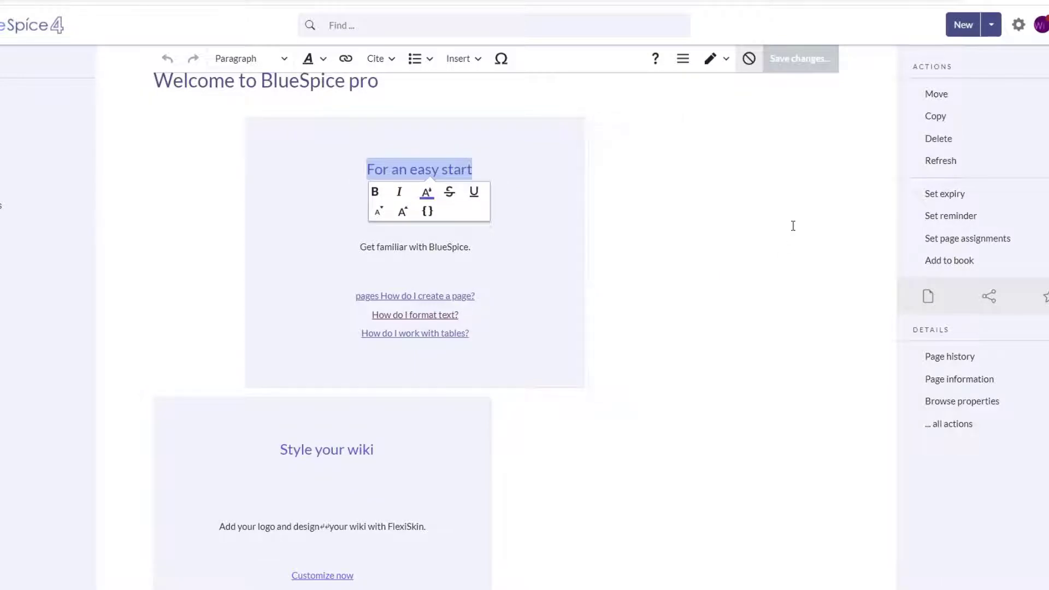
{"action": "type", "text": "Contri"}
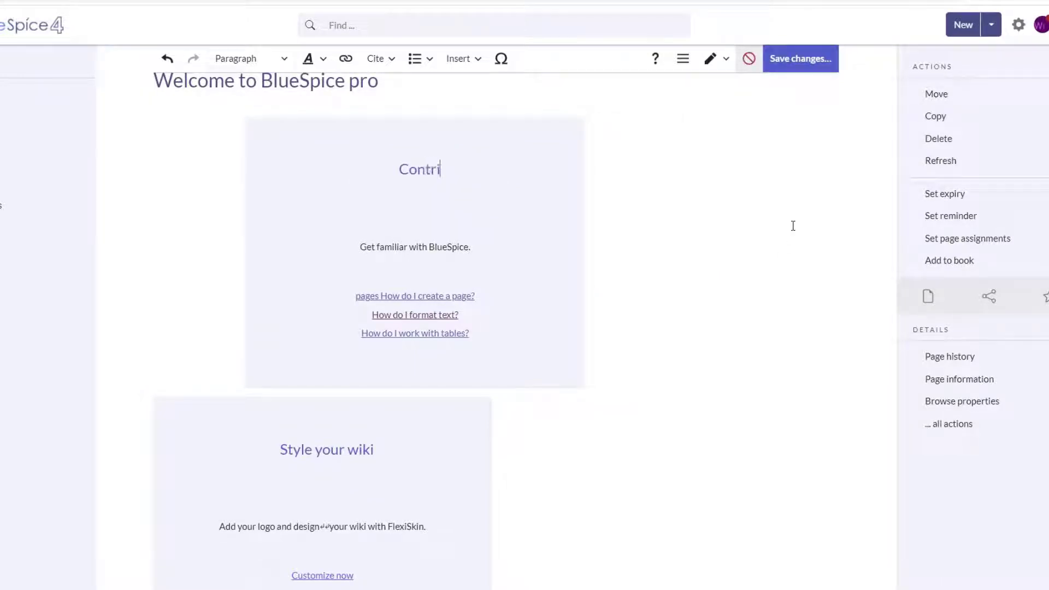
{"action": "type", "text": "bute"}
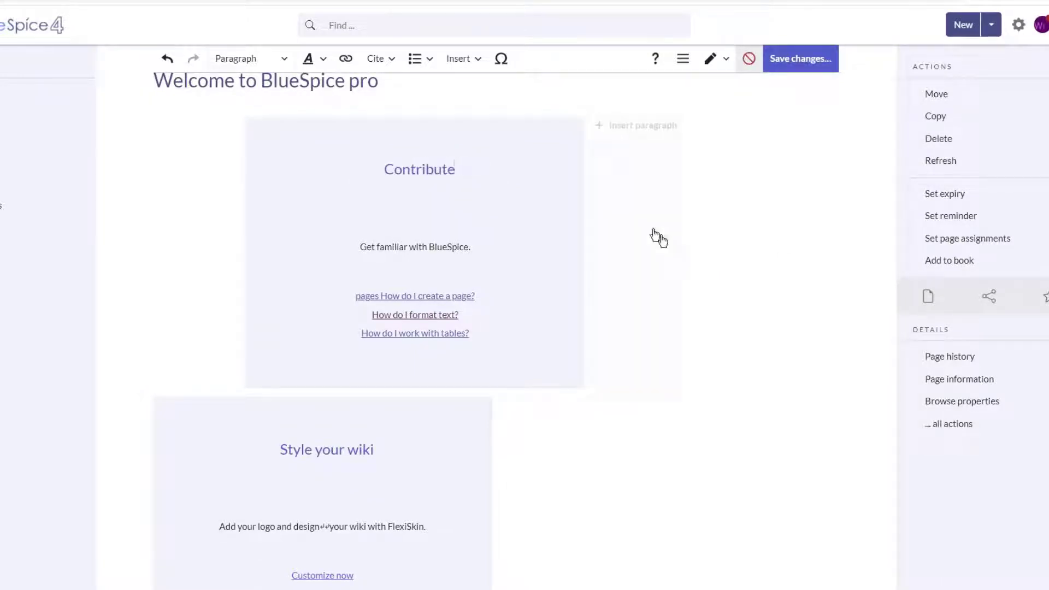
{"action": "left_click", "coordinate": [611, 125]}
{"action": "left_click", "coordinate": [710, 59]}
{"action": "left_click", "coordinate": [724, 111]}
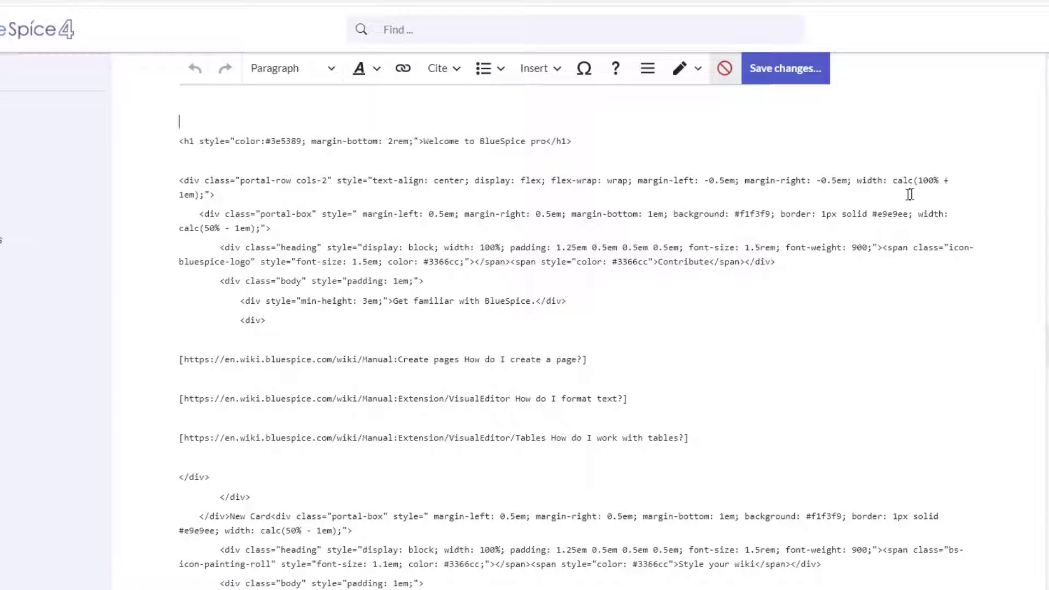
{"action": "left_click", "coordinate": [728, 77]}
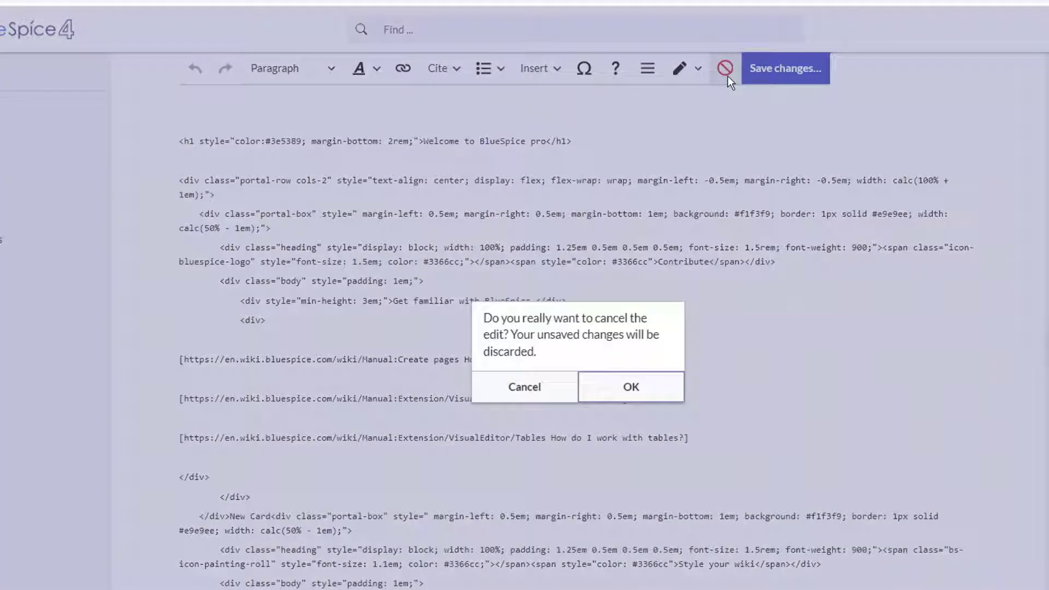
{"action": "left_click", "coordinate": [633, 389]}
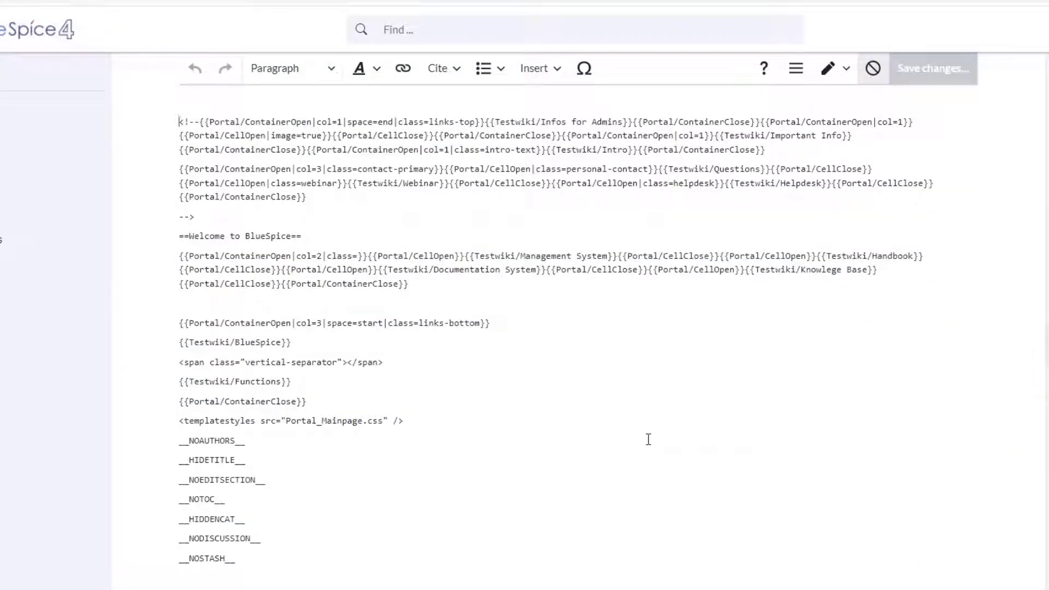
Step: Delete the entire existing source content of the main page and switch to visual editing
{"action": "left_click_drag", "start_coordinate": [463, 257], "coordinate": [617, 257]}
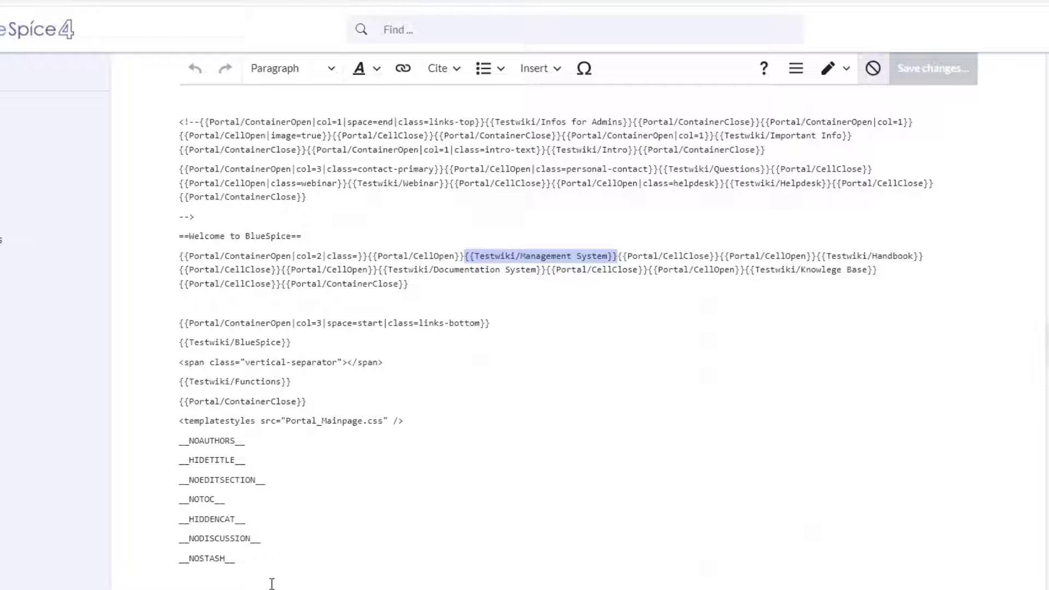
{"action": "left_click_drag", "start_coordinate": [277, 573], "coordinate": [135, 96]}
{"action": "key", "text": "Delete"}
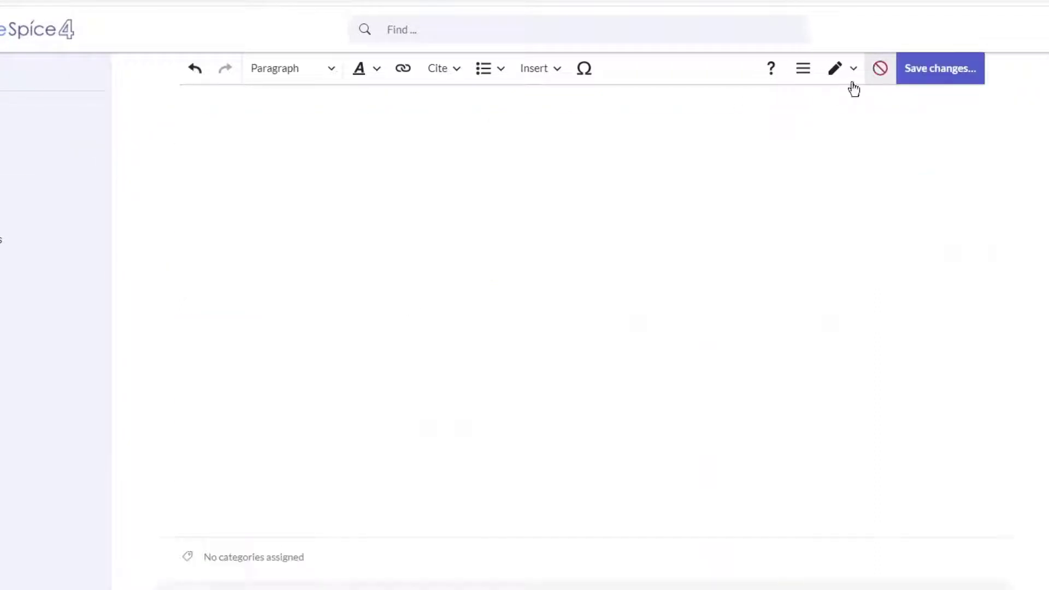
{"action": "left_click", "coordinate": [852, 71]}
{"action": "left_click", "coordinate": [859, 101]}
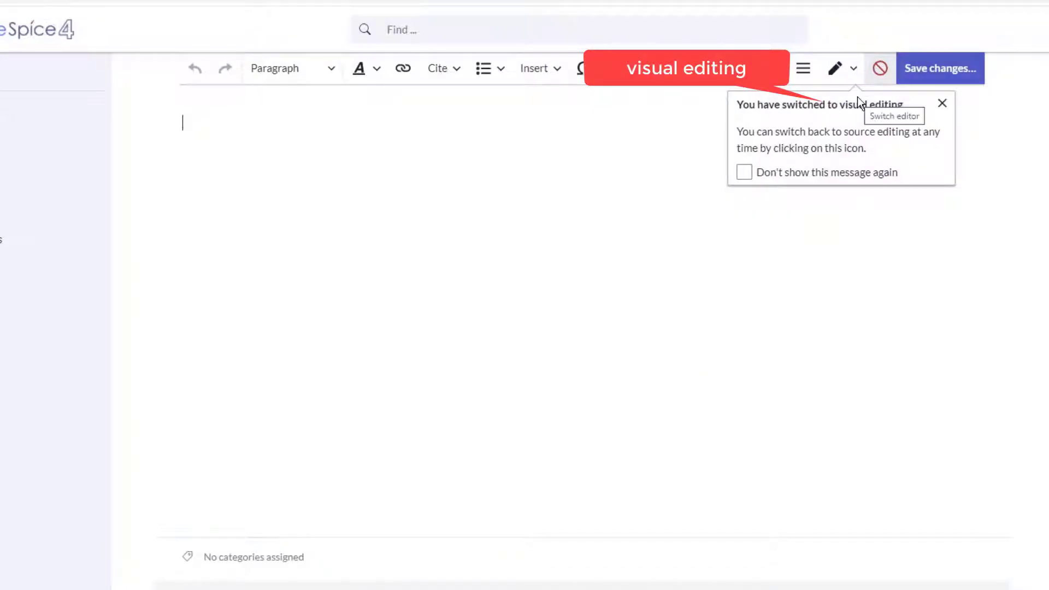
Step: Add the heading "Contribute" and below it the paragraph inviting everyone to add content to this wiki and articles to the knowledge base
{"action": "type", "text": "Contribute"}
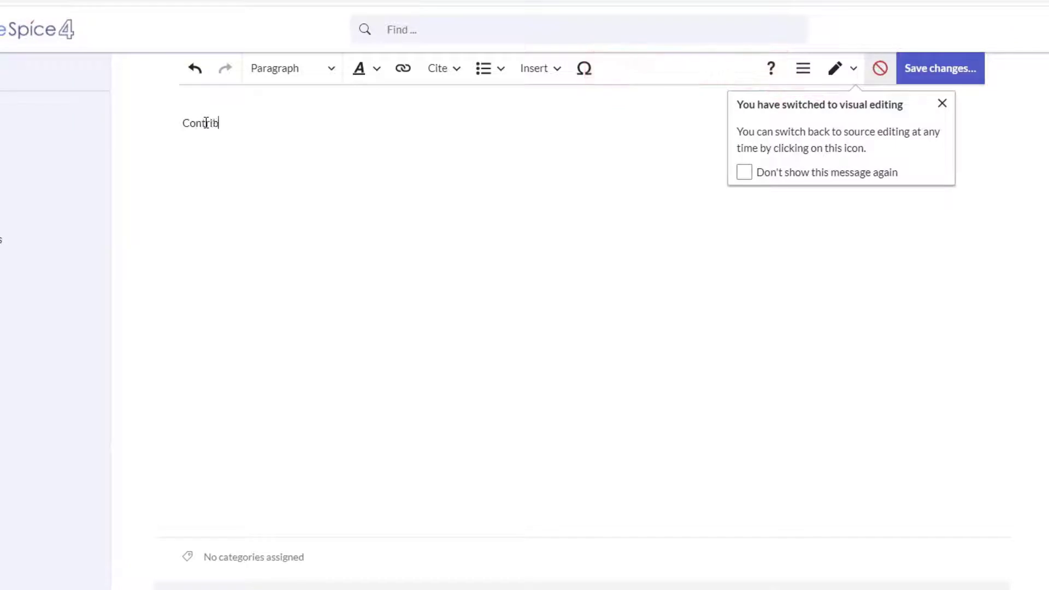
{"action": "left_click", "coordinate": [275, 68]}
{"action": "left_click", "coordinate": [273, 135]}
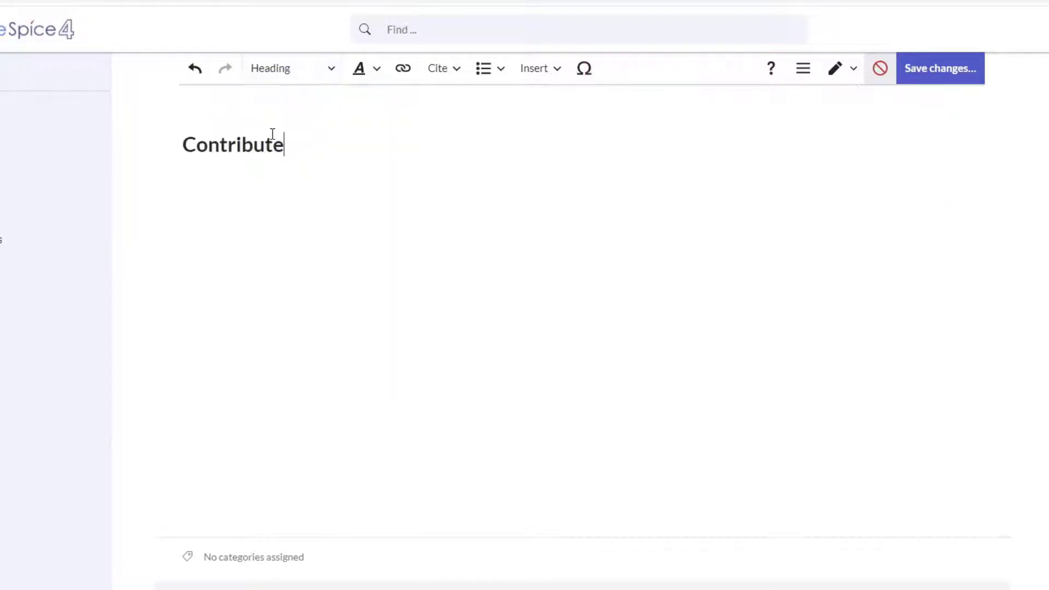
{"action": "key", "text": "Return"}
{"action": "type", "text": "We encourage everyone to add content to this wiki. While some areas have require special write-permissions. You can always add an article to our knowledge base."}
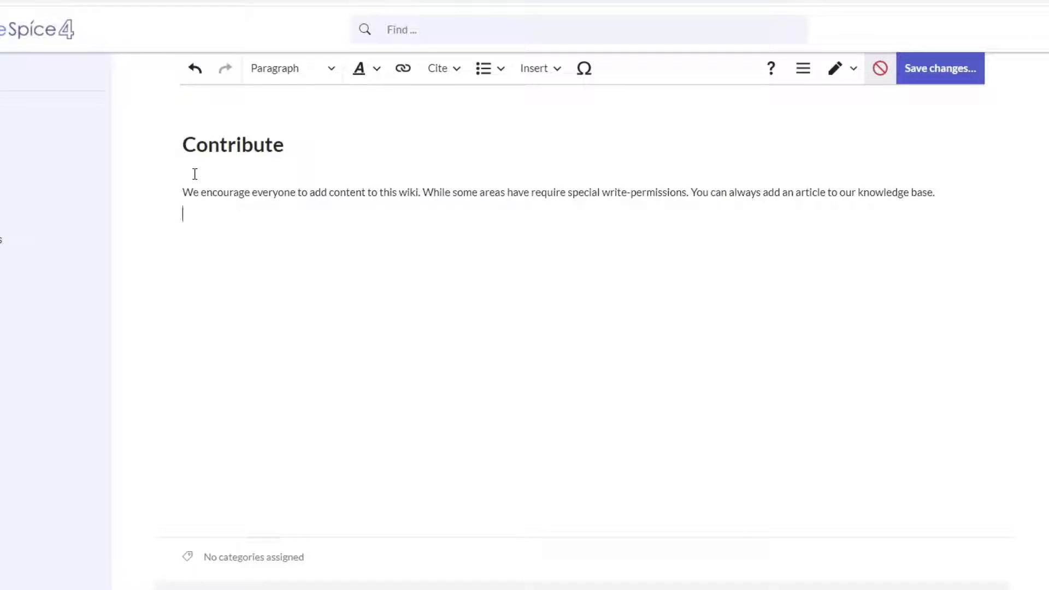
Step: Add the heading "Contacts" with text naming <Contact person> for permissions and the department manager for questions about contributing
{"action": "type", "text": "ntacts"}
{"action": "left_click", "coordinate": [279, 70]}
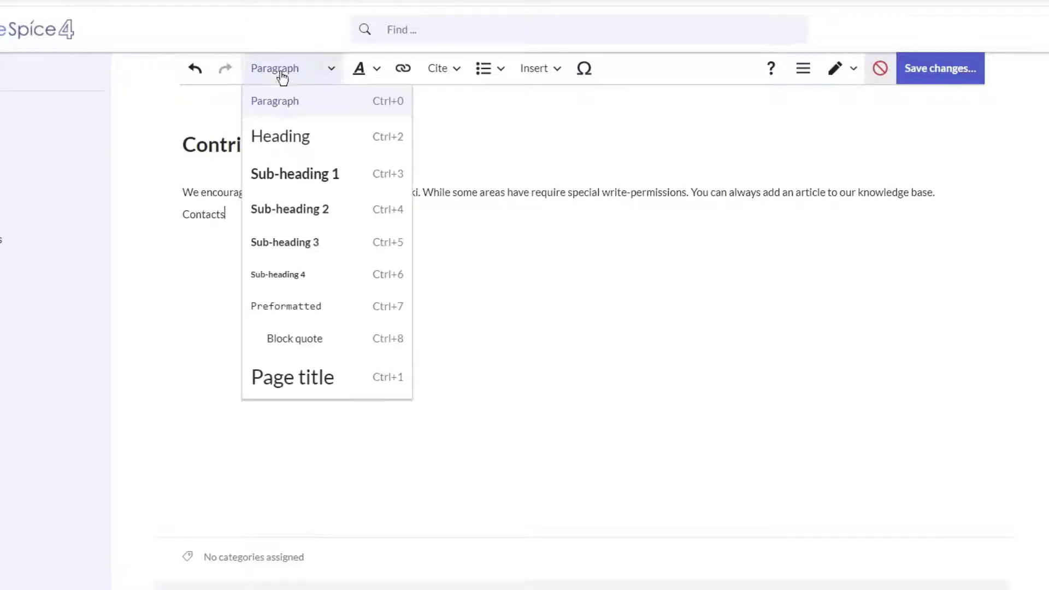
{"action": "left_click", "coordinate": [279, 139]}
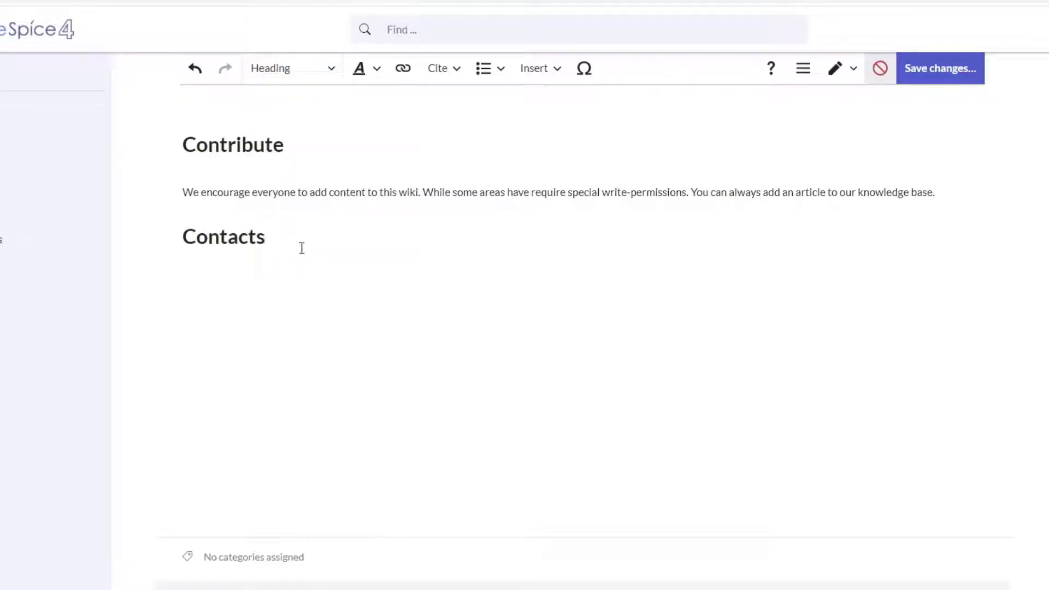
{"action": "key", "text": "Return"}
{"action": "type", "text": "If you don't have the correct permissions for this wiki, please contact <Contact person>. For questions about contributing to this wiki, ask your department manager."}
Step: Add "Latest changes" as a heading below the contacts text and start a new paragraph under it
{"action": "type", "text": "Latest Changes"}
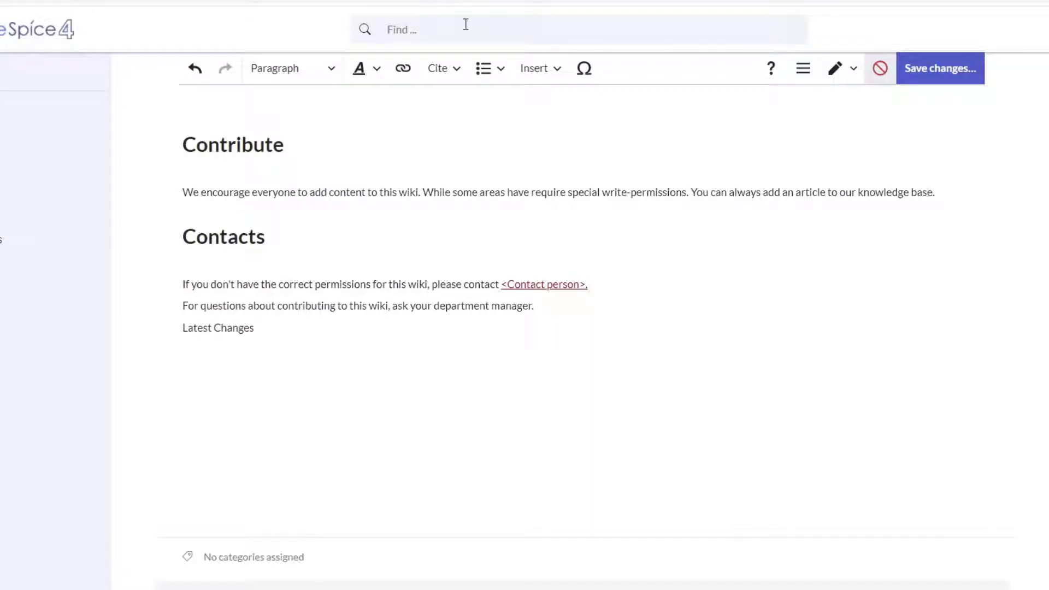
{"action": "left_click", "coordinate": [282, 70]}
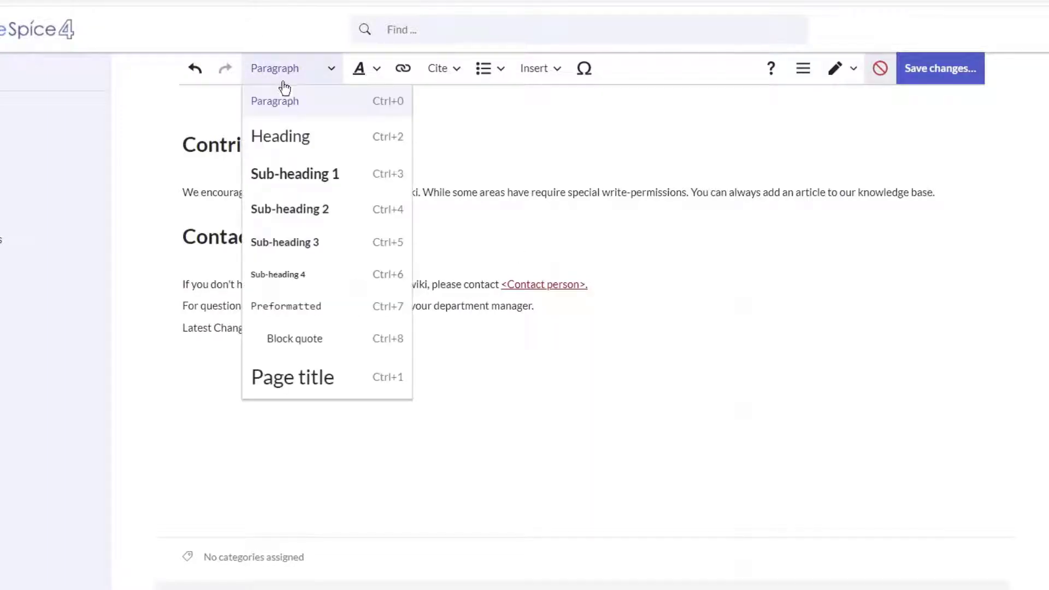
{"action": "left_click", "coordinate": [280, 141]}
{"action": "key", "text": "Return"}
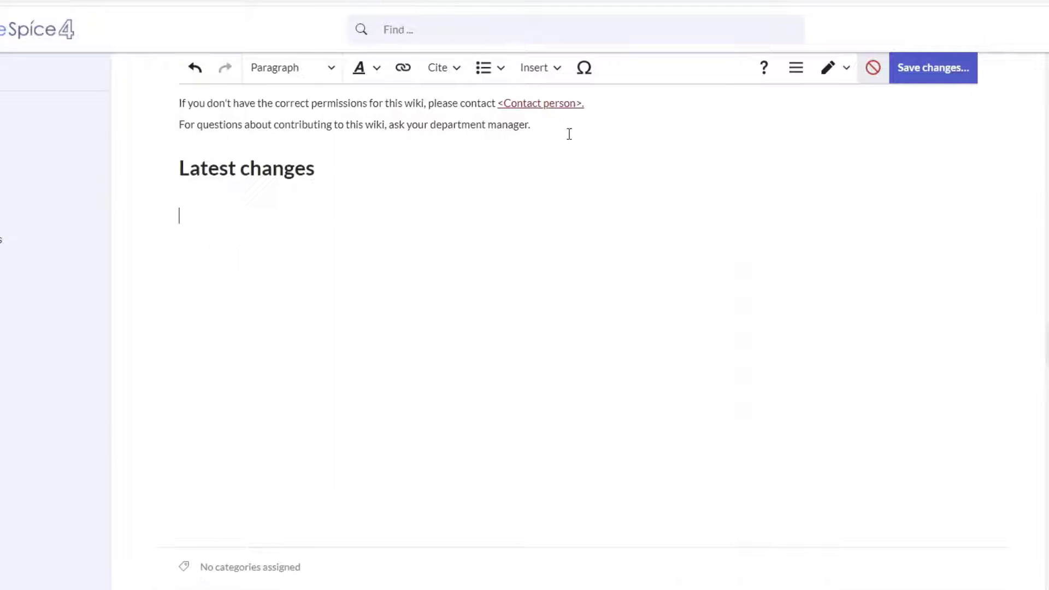
Step: Insert the smartlist magic word under the Latest changes heading, keeping its default settings
{"action": "left_click", "coordinate": [533, 67]}
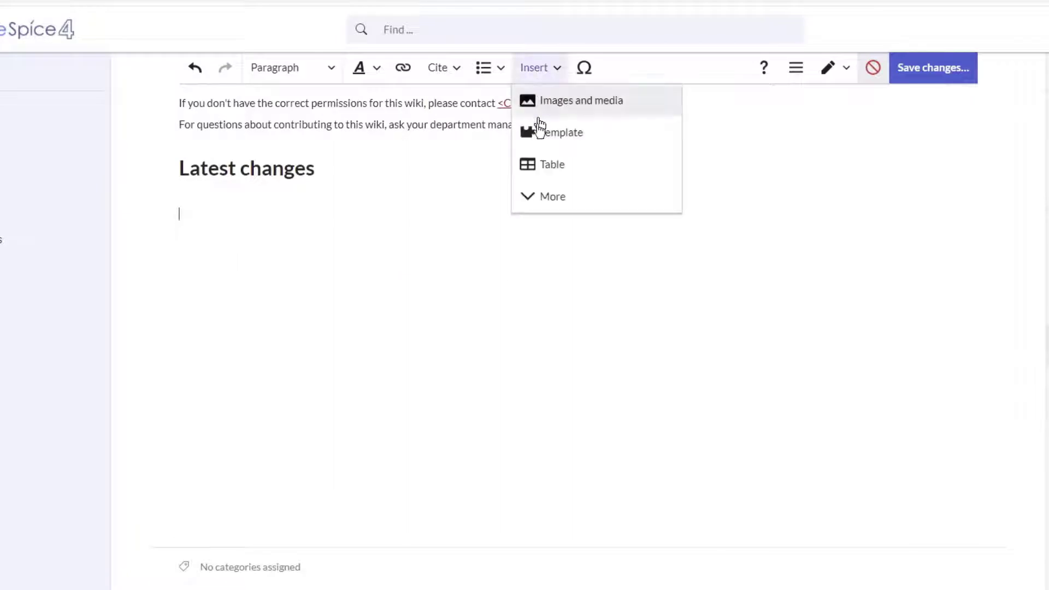
{"action": "left_click", "coordinate": [535, 196]}
{"action": "left_click", "coordinate": [538, 229]}
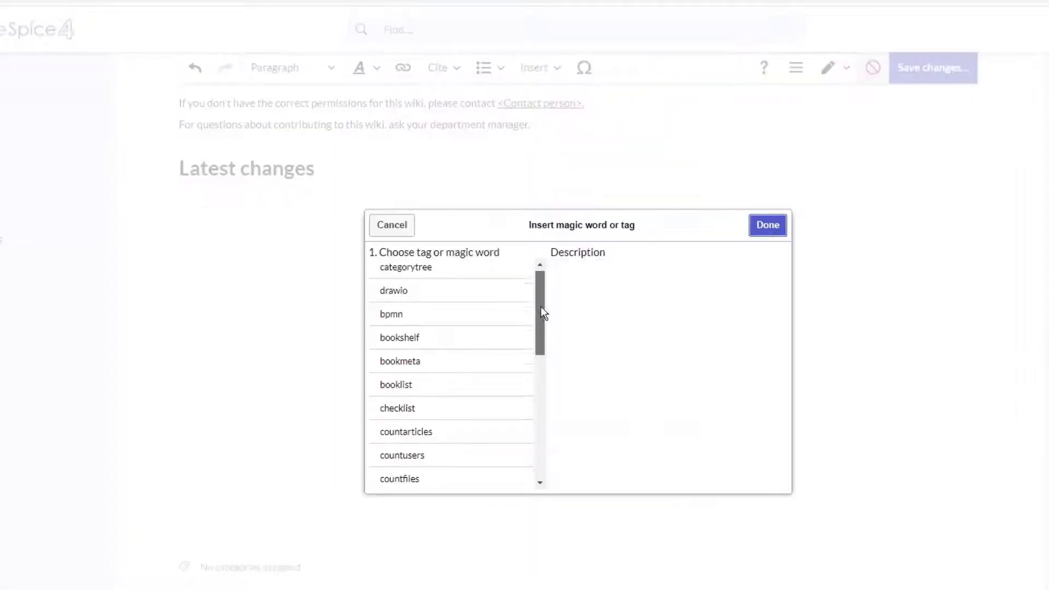
{"action": "scroll", "coordinate": [542, 343], "scroll_direction": "down", "scroll_amount": 5}
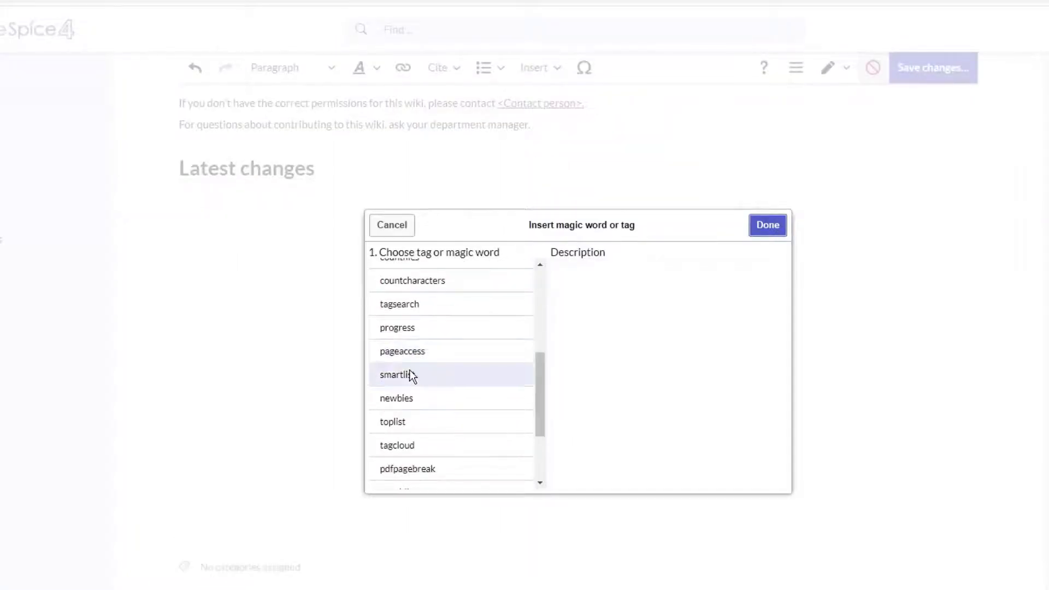
{"action": "left_click", "coordinate": [409, 371]}
{"action": "left_click", "coordinate": [767, 225]}
{"action": "left_click", "coordinate": [697, 269]}
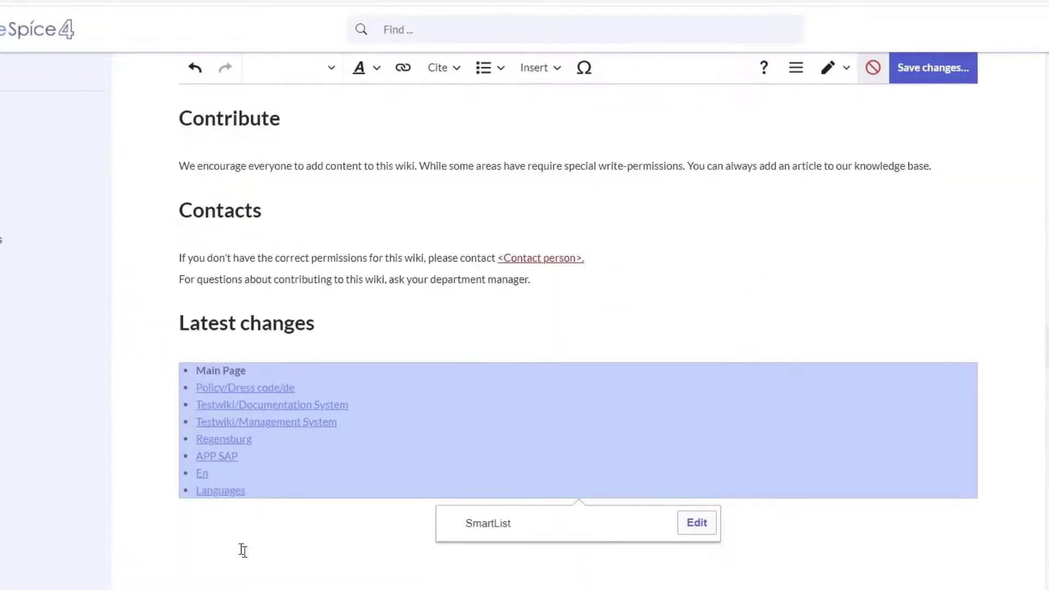
Step: Add the heading "News" below the smart list
{"action": "left_click", "coordinate": [215, 537]}
{"action": "type", "text": "News"}
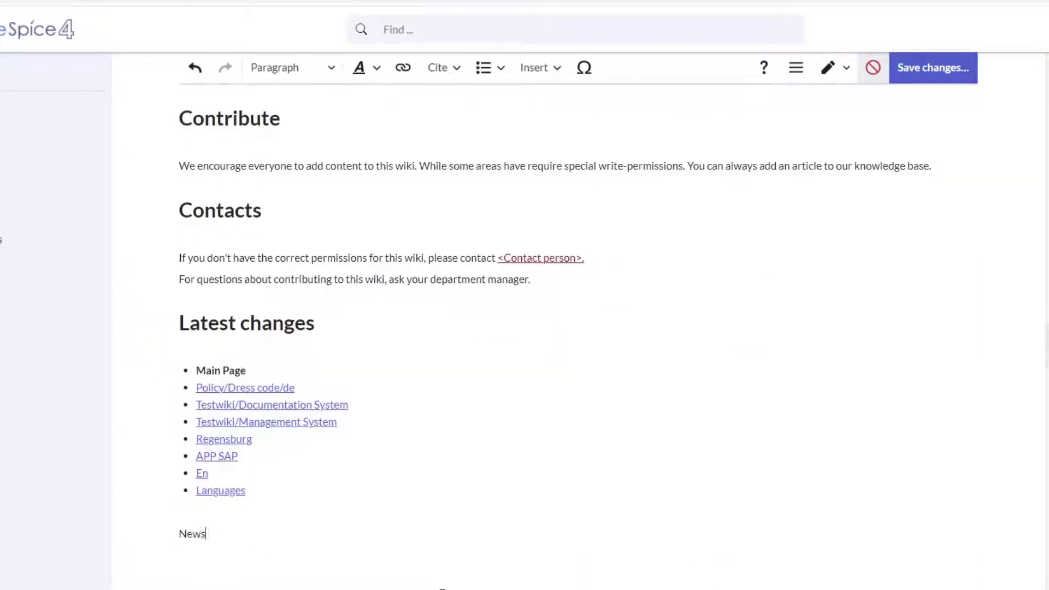
{"action": "left_click", "coordinate": [328, 70]}
{"action": "left_click", "coordinate": [304, 133]}
{"action": "scroll", "coordinate": [519, 453], "scroll_direction": "down", "scroll_amount": 3}
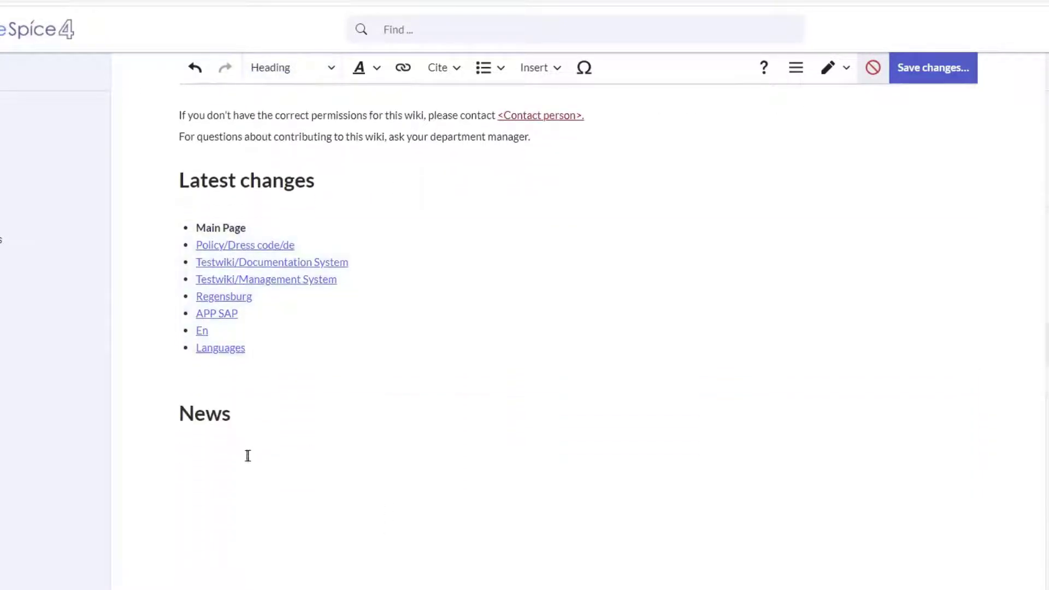
Step: Insert a table with 2 rows and 2 columns under the News heading
{"action": "key", "text": "Return"}
{"action": "left_click", "coordinate": [535, 68]}
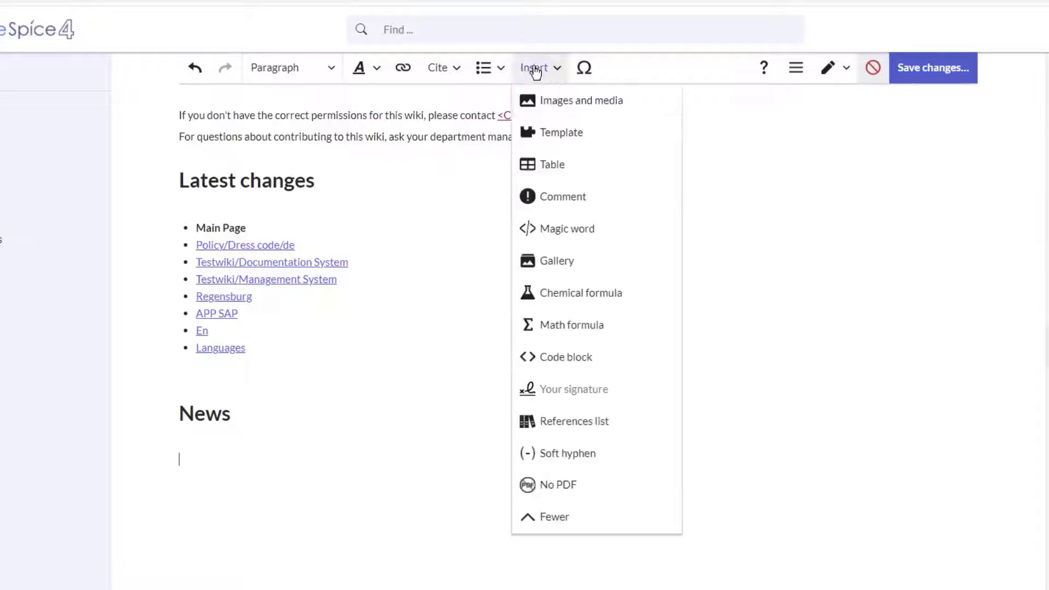
{"action": "left_click", "coordinate": [542, 162]}
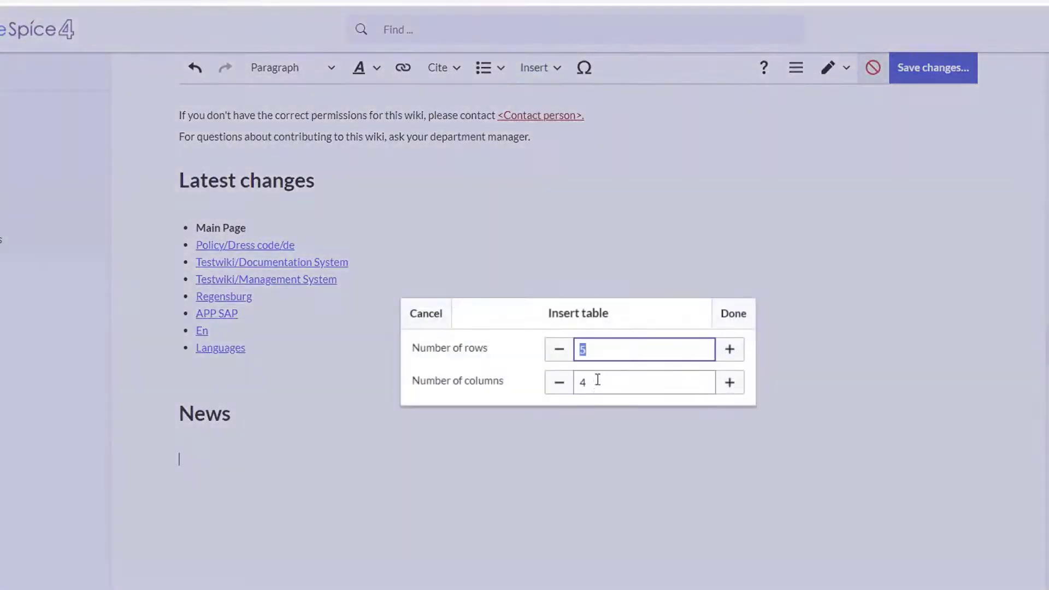
{"action": "type", "text": "2"}
{"action": "key", "text": "Tab"}
{"action": "type", "text": "2"}
{"action": "left_click", "coordinate": [725, 320]}
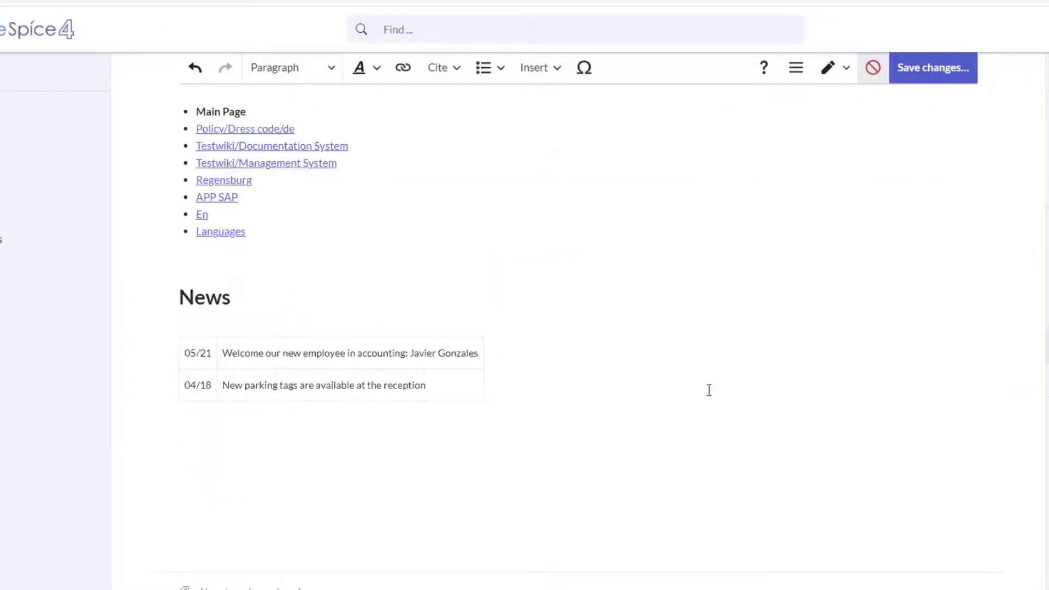
Step: Save the changes to the main page and confirm the save
{"action": "scroll", "coordinate": [708, 389], "scroll_direction": "up", "scroll_amount": 5}
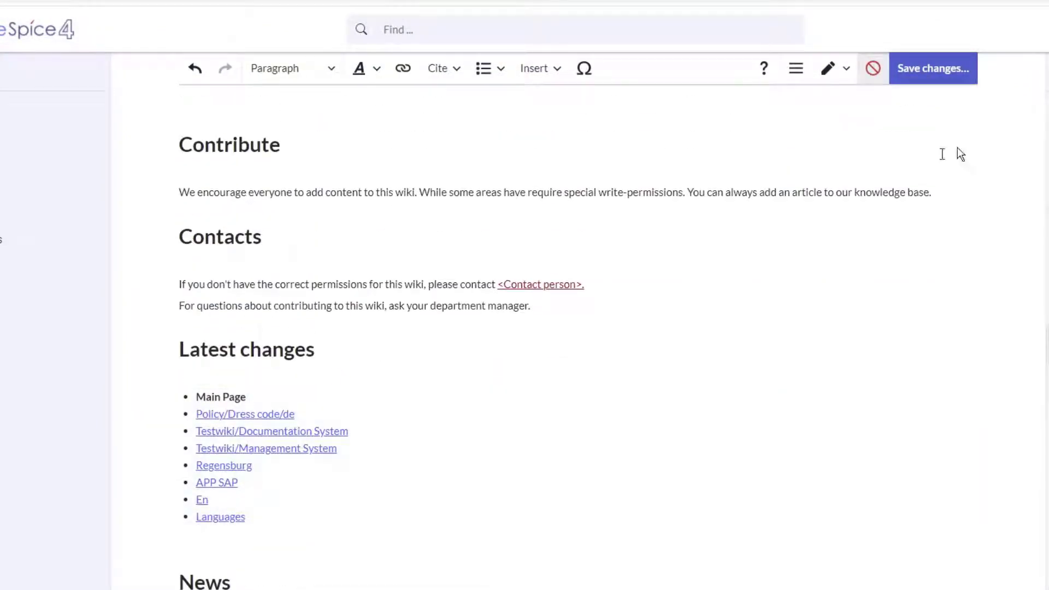
{"action": "left_click", "coordinate": [934, 69]}
{"action": "left_click", "coordinate": [713, 232]}
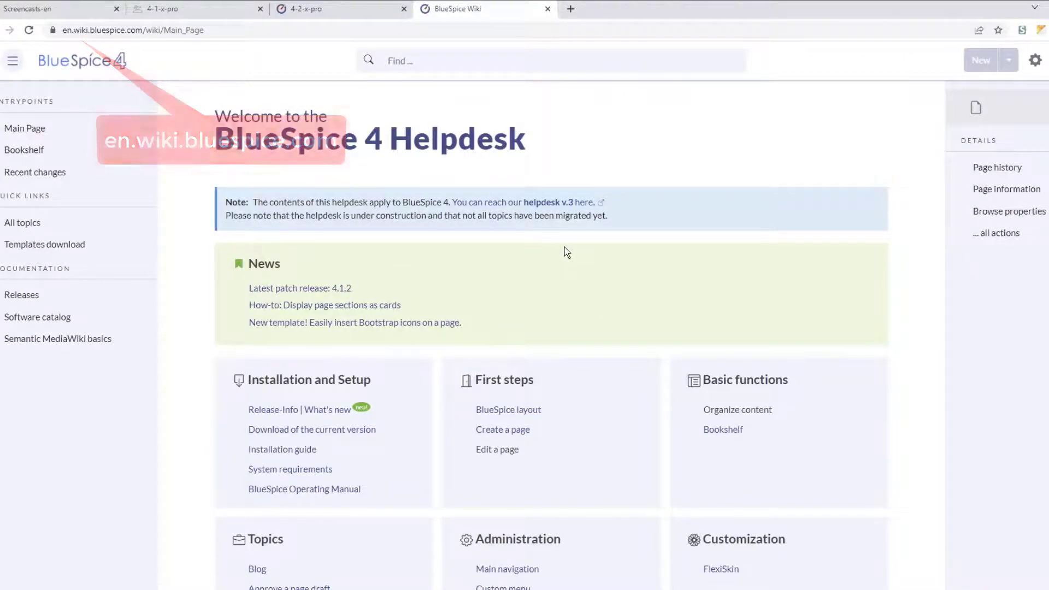
Step: Search the BlueSpice 4 Helpdesk for "Cards" and open the manual page "Displaying page sections as cards"
{"action": "left_click", "coordinate": [415, 60]}
{"action": "type", "text": "Car"}
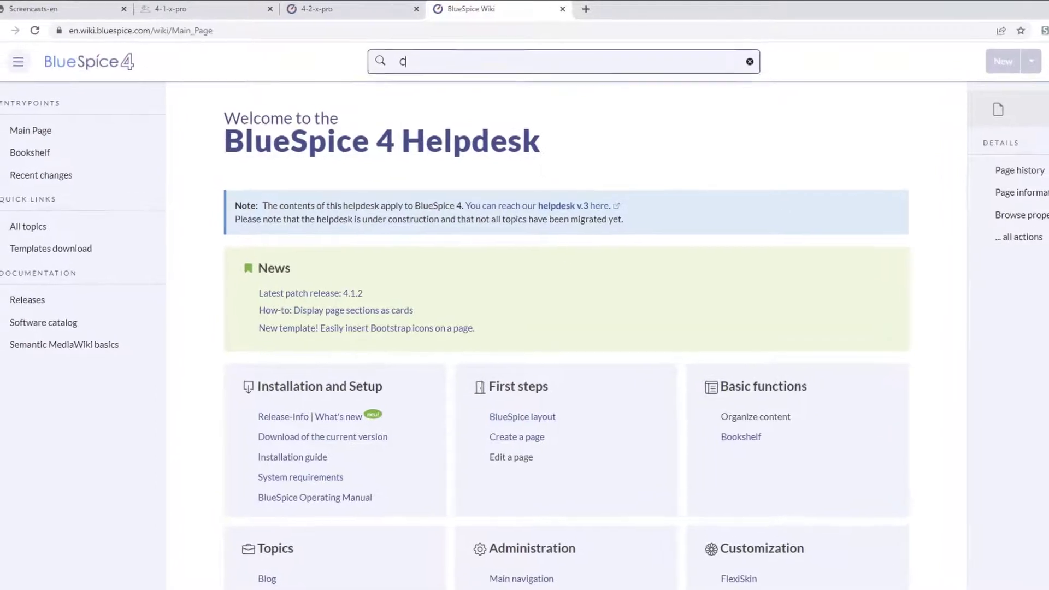
{"action": "type", "text": "ds"}
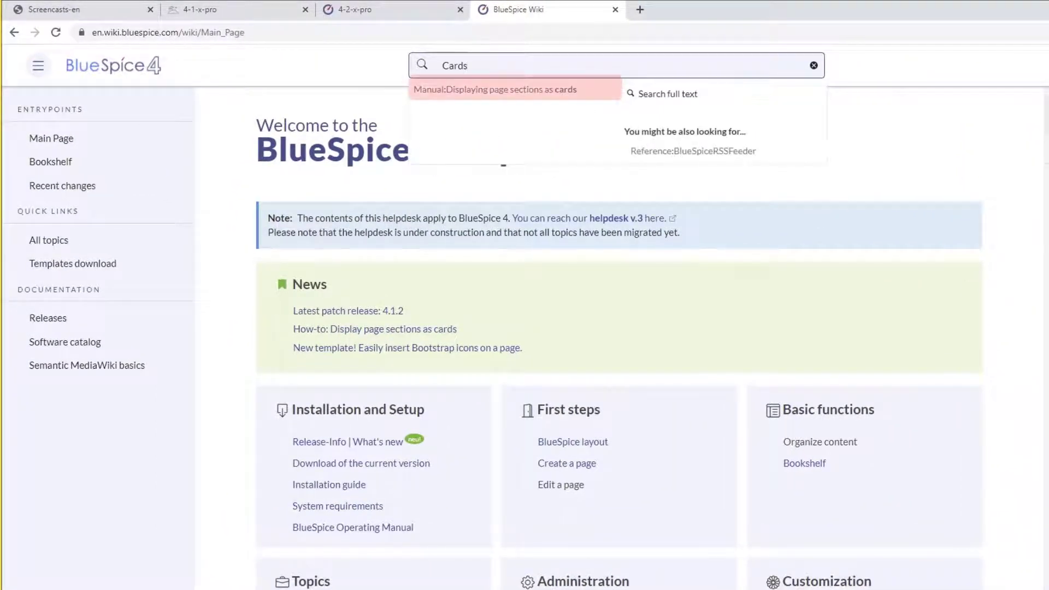
{"action": "left_click", "coordinate": [494, 93]}
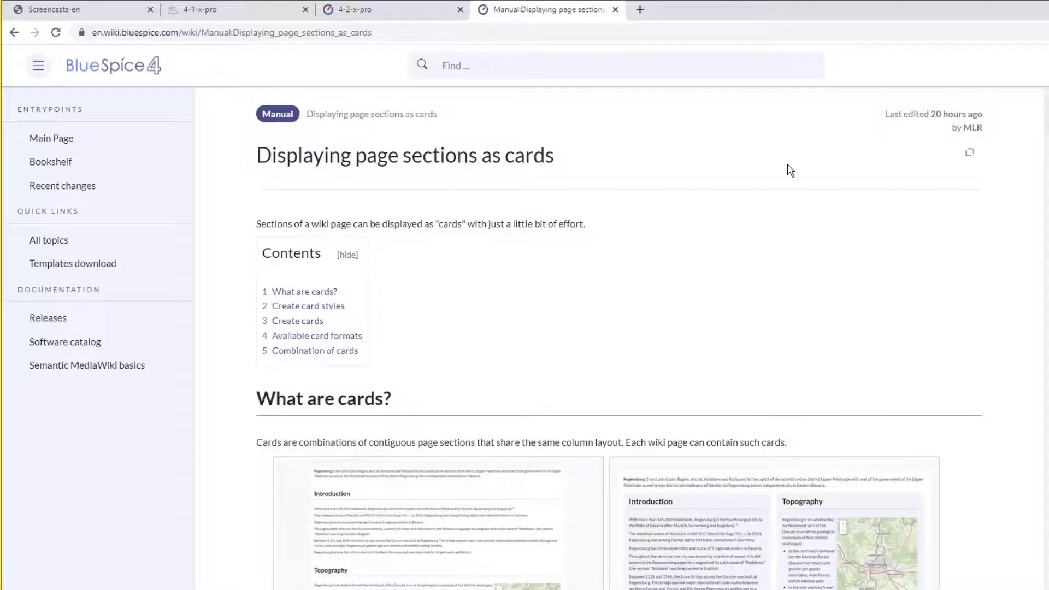
Step: Select the complete section-card CSS code block in the "Create card styles" section of the manual page
{"action": "scroll", "coordinate": [789, 185], "scroll_direction": "down", "scroll_amount": 5}
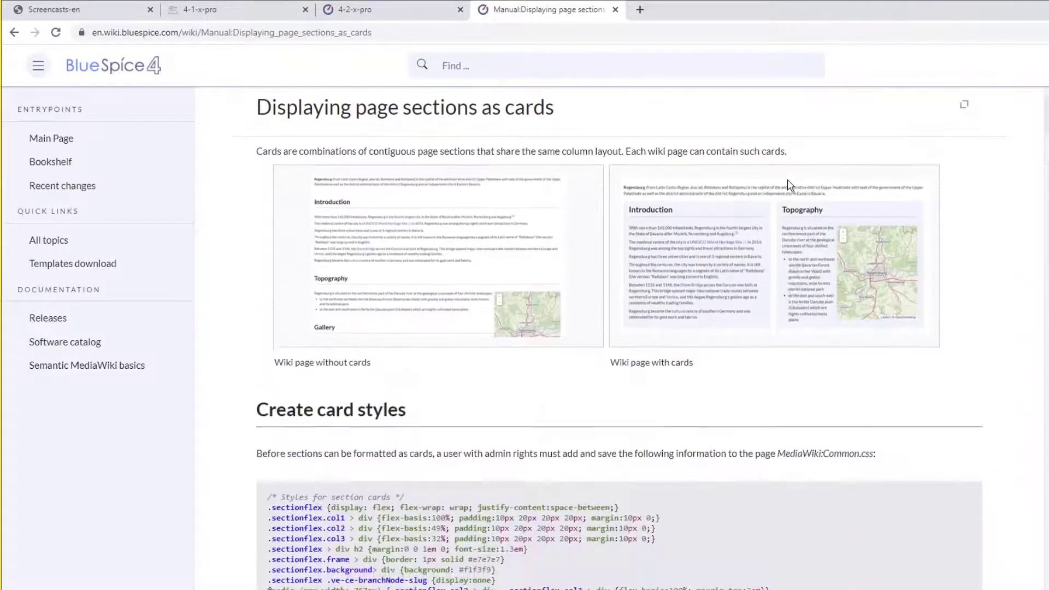
{"action": "scroll", "coordinate": [662, 461], "scroll_direction": "down", "scroll_amount": 1}
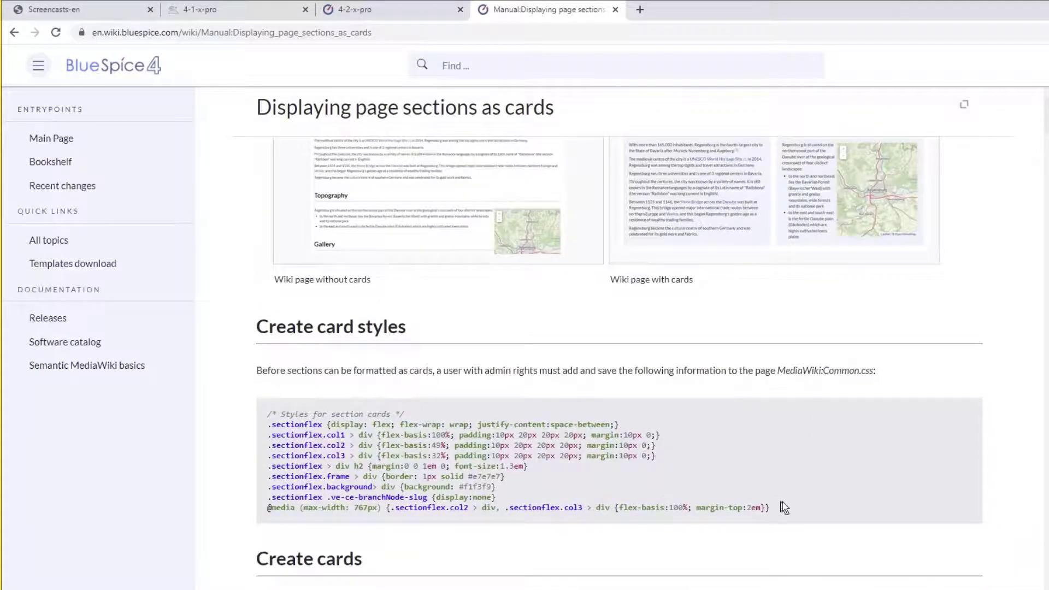
{"action": "left_click_drag", "start_coordinate": [782, 507], "coordinate": [265, 419]}
Step: Duplicate the wiki's Main Page browser tab and open the page MediaWiki:Common.css in the copy
{"action": "left_click", "coordinate": [123, 12]}
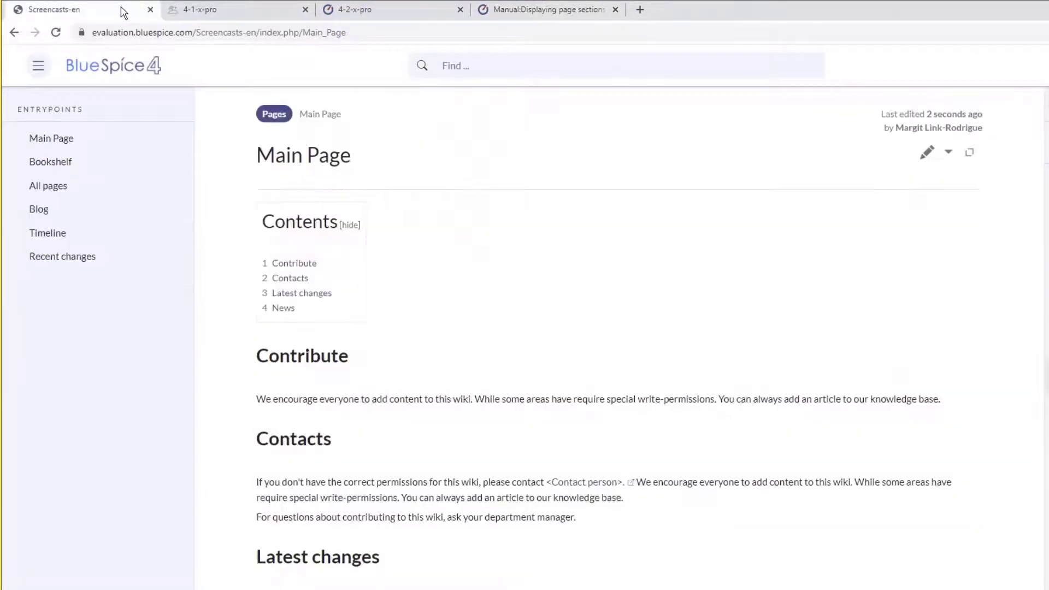
{"action": "right_click", "coordinate": [124, 12]}
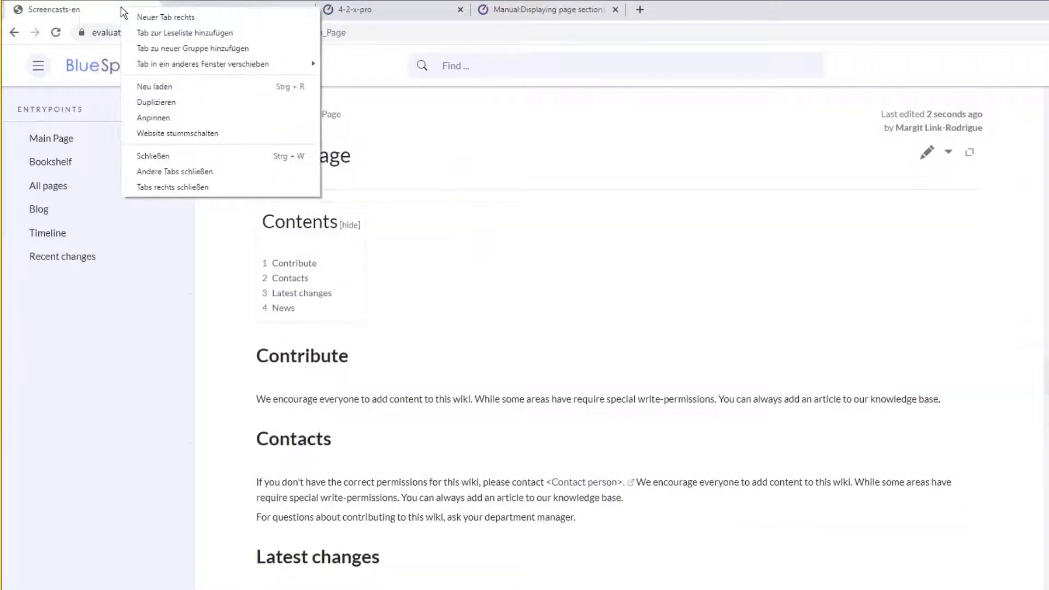
{"action": "left_click", "coordinate": [141, 104]}
{"action": "left_click", "coordinate": [309, 32]}
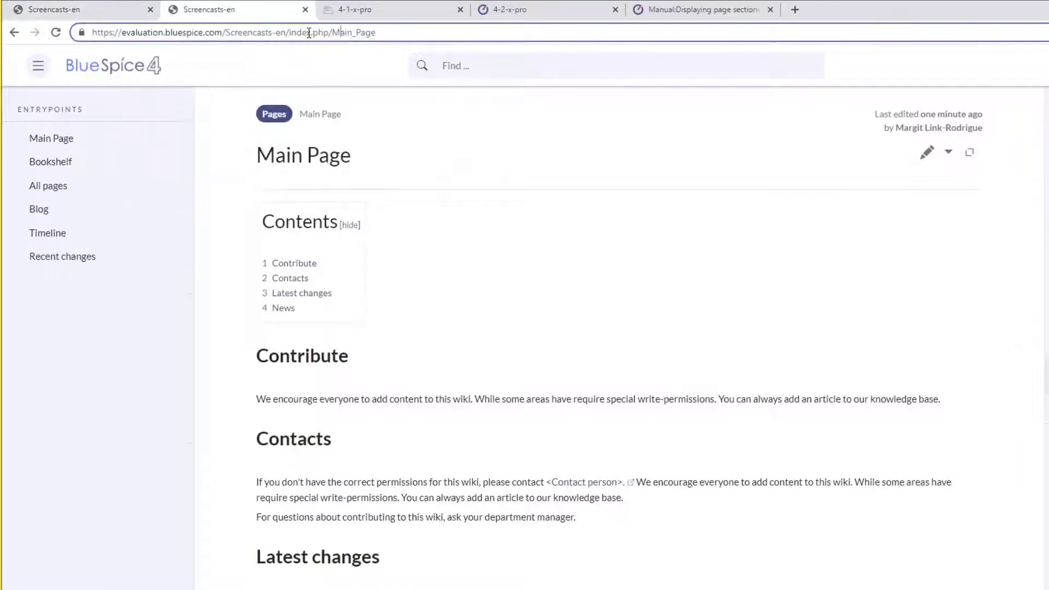
{"action": "double_click", "coordinate": [339, 32]}
{"action": "type", "text": "MediaW"}
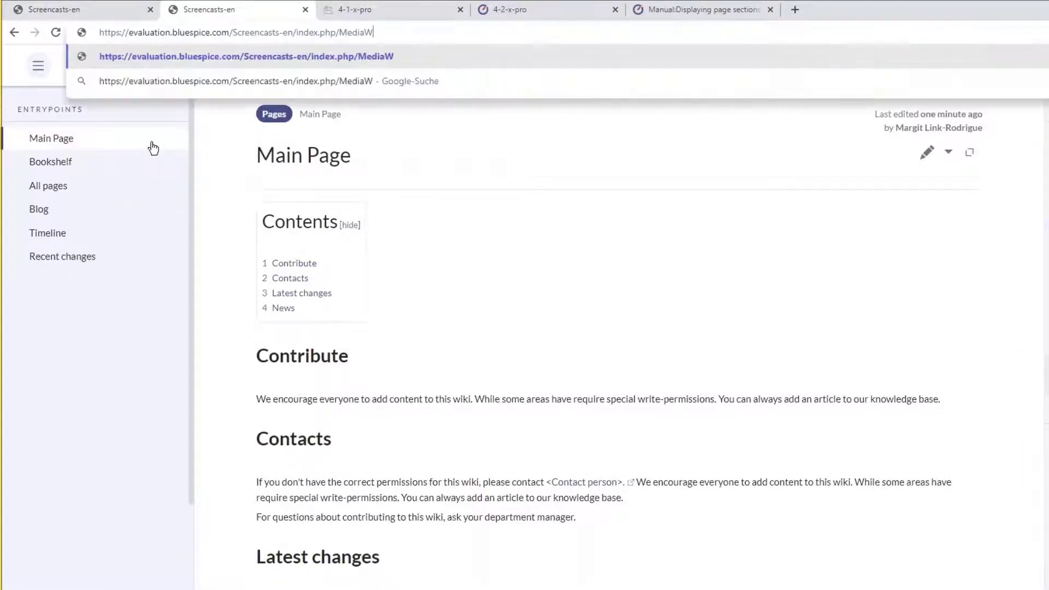
{"action": "type", "text": "iki:Common"}
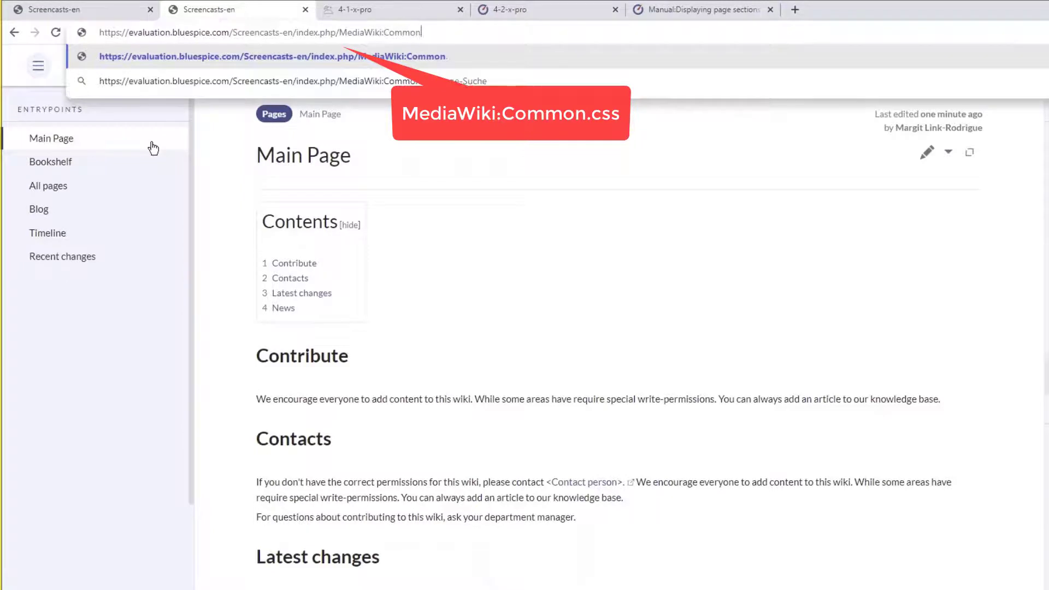
{"action": "type", "text": ".css"}
{"action": "key", "text": "Return"}
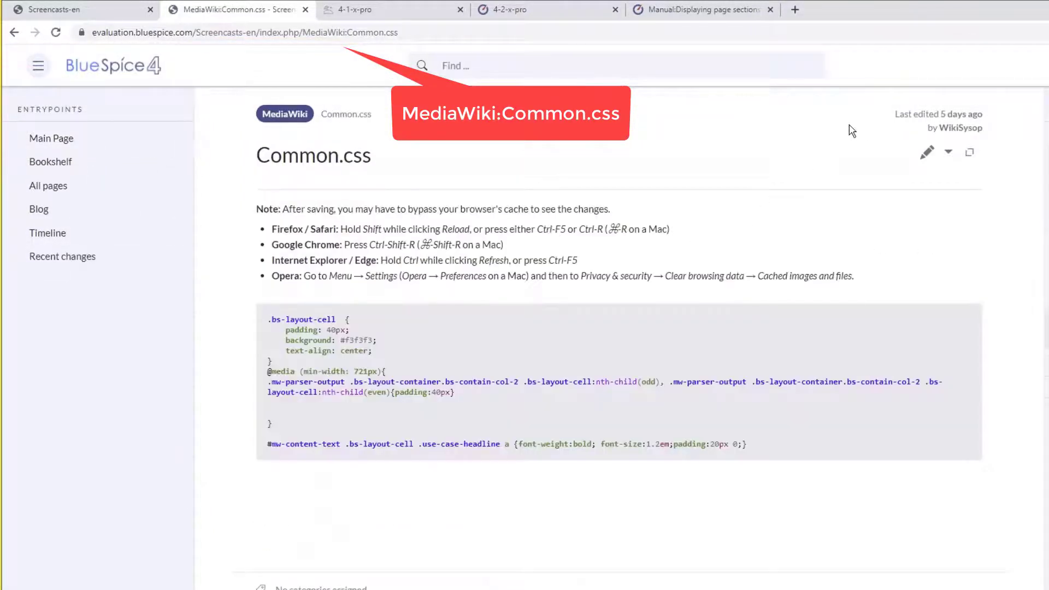
Step: Add the copied section-card styles below the existing rules in MediaWiki:Common.css and save the page
{"action": "left_click", "coordinate": [926, 152]}
{"action": "key", "text": "Return"}
{"action": "key", "text": "Return"}
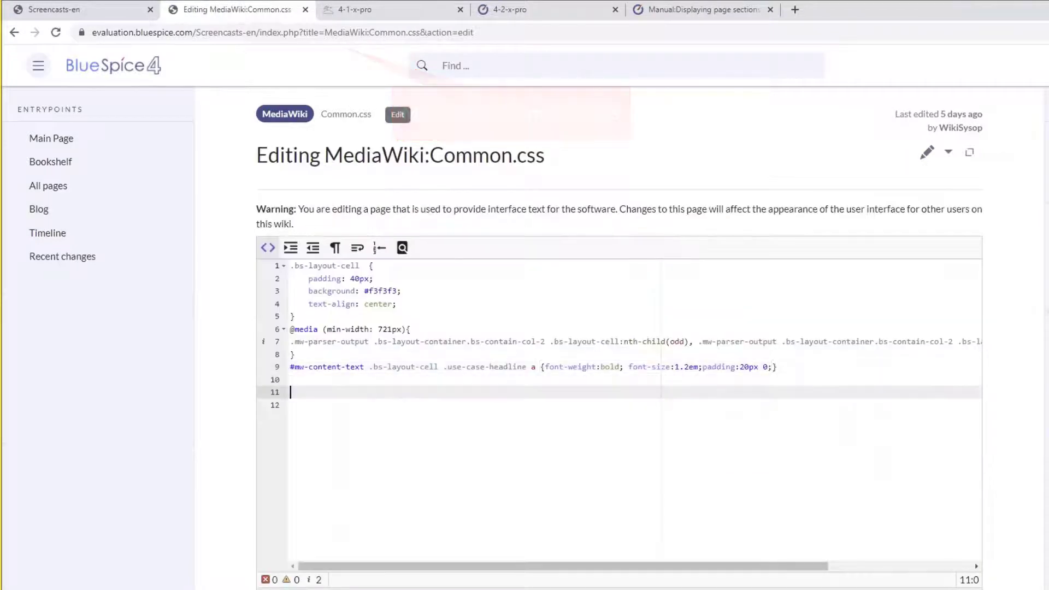
{"action": "type", "text": "/* Styles for section cards */ .sectionflex {display: flex; flex-wrap: wrap; justify-content:space-between;} .sectionflex.col1 > div {flex-basis:100%; padding:10px 20px 20px 20px; margin:10px 0;} .sectionflex.col2 > div {flex-basis:49%; padding:10px 20px 20px 20px; margin:10px 0;} .sectionflex.col3 > div {flex-basis:32%; padding:10px 20px 20px 20px; margin:10px 0;} .sectionflex > div h2 {margin:0 0 1em 0; font-size:1.3em} .sectionflex.frame > div {border: 1px solid #e7e7e7} .sectionflex.background> div {background: #f1f3f9} .sectionflex table {font-size:1em;} @media (max-width: 767px) {.sectionflex.col2 > div, .sectionflex.col3 > div {flex-basis:100%; margin-top:2em}}"}
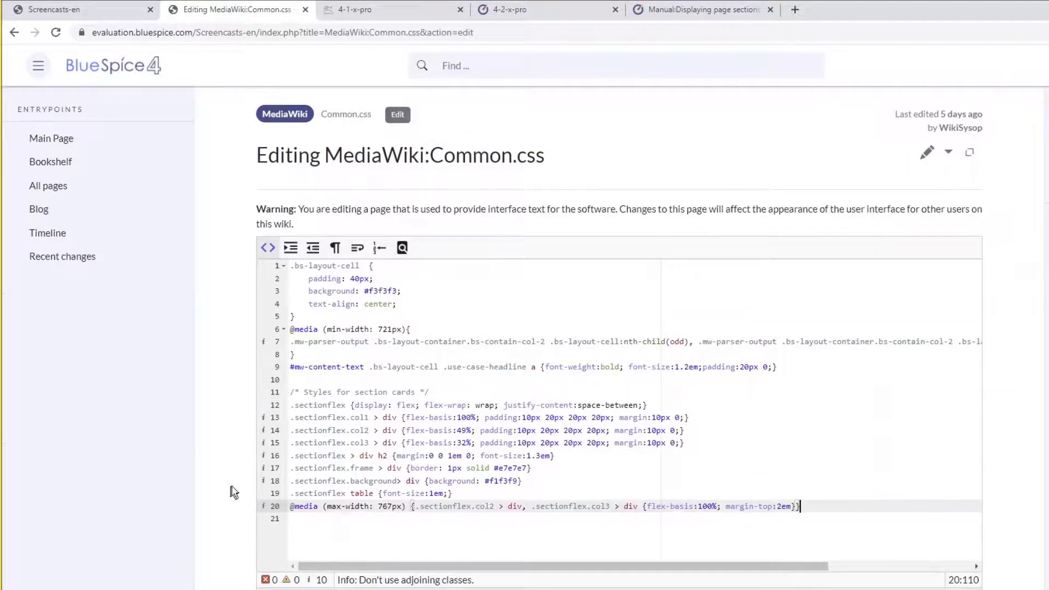
{"action": "scroll", "coordinate": [227, 457], "scroll_direction": "down", "scroll_amount": 5}
{"action": "left_click", "coordinate": [304, 426]}
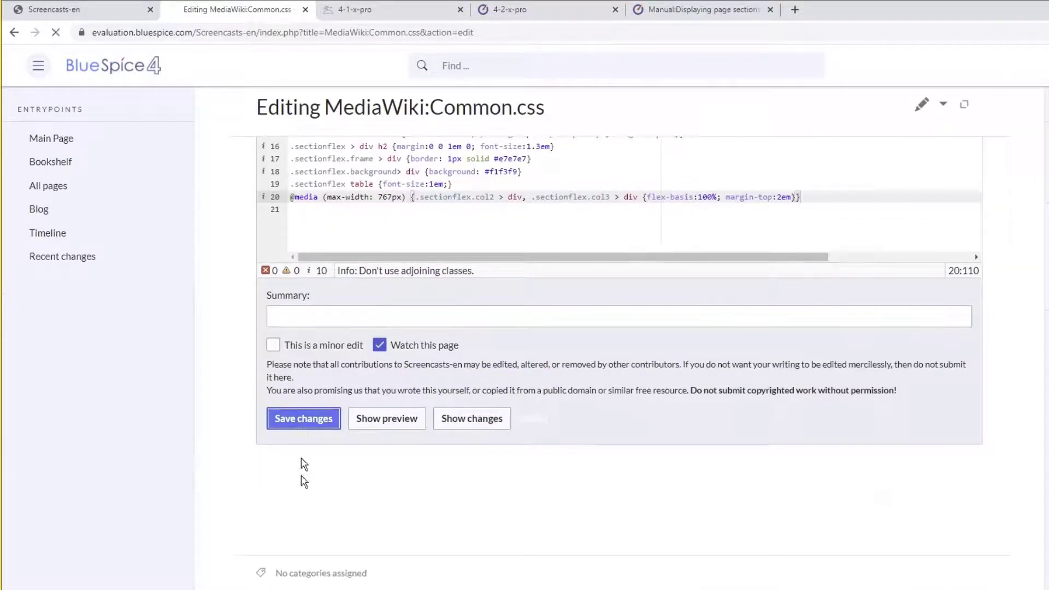
Step: Copy the container start tag <div class="sectionflex col2 background"> from the "Create cards" instructions on the manual page
{"action": "left_click", "coordinate": [701, 10]}
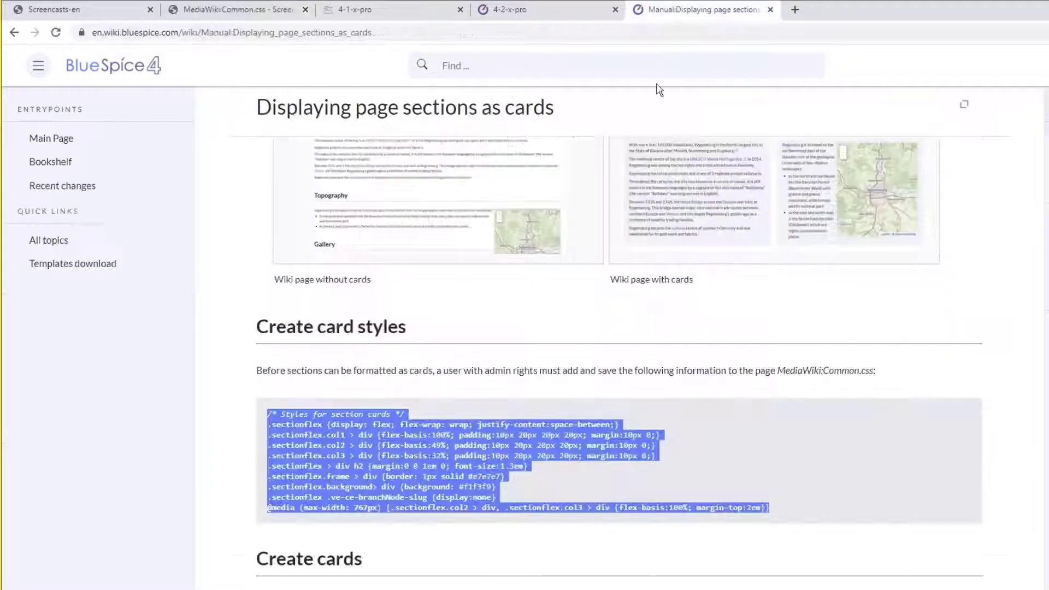
{"action": "left_click", "coordinate": [426, 353]}
{"action": "scroll", "coordinate": [426, 353], "scroll_direction": "down", "scroll_amount": 3}
{"action": "scroll", "coordinate": [428, 354], "scroll_direction": "down", "scroll_amount": 2}
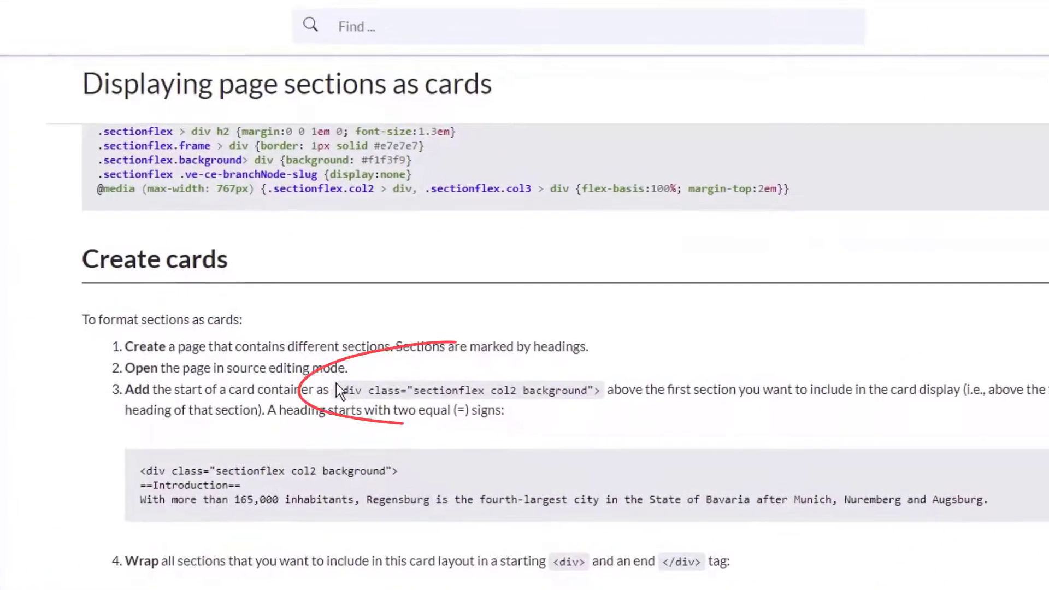
{"action": "left_click_drag", "start_coordinate": [337, 390], "coordinate": [599, 397]}
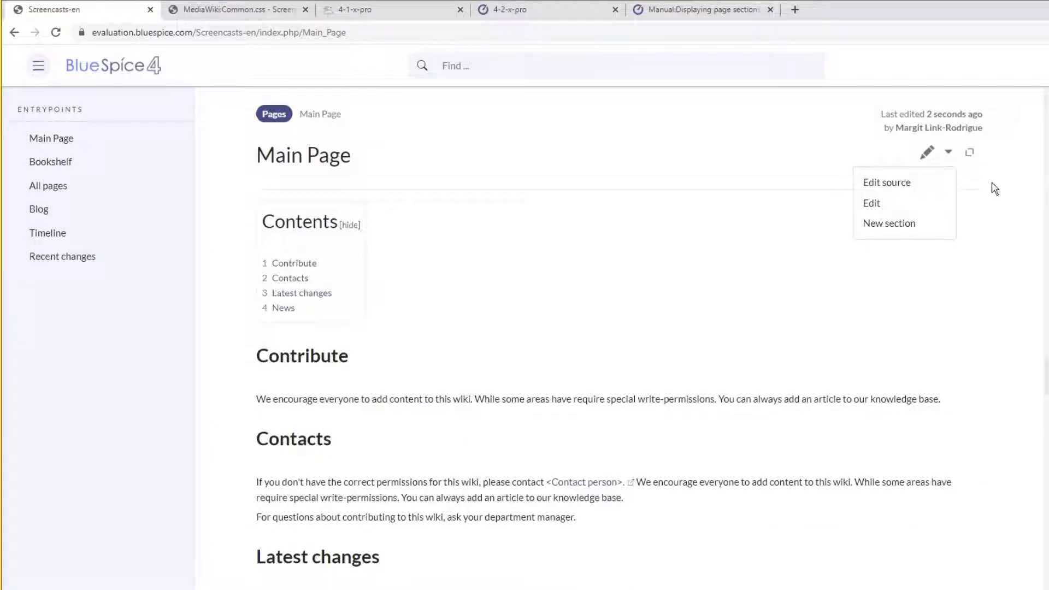
Step: Open the Main Page in source editing and insert <div class="sectionflex col2 background"> as plain text on its own line above the Contribute heading
{"action": "left_click", "coordinate": [916, 189]}
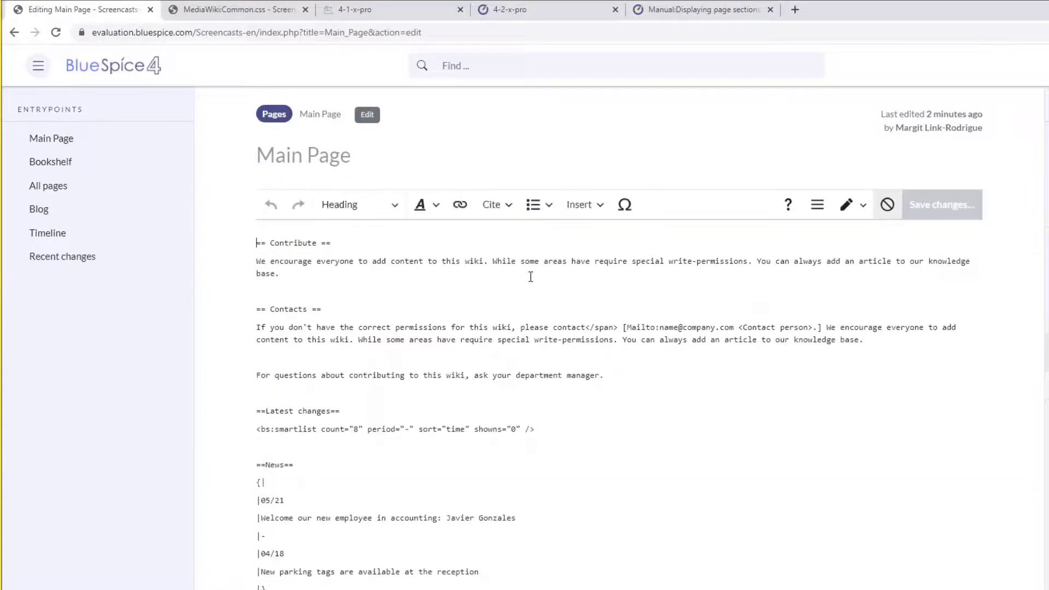
{"action": "type", "text": "<span style=\"color: rgb(37, 37, 37)\"><nowiki><div class=\"sectionflex col2 background\"></nowiki></span>"}
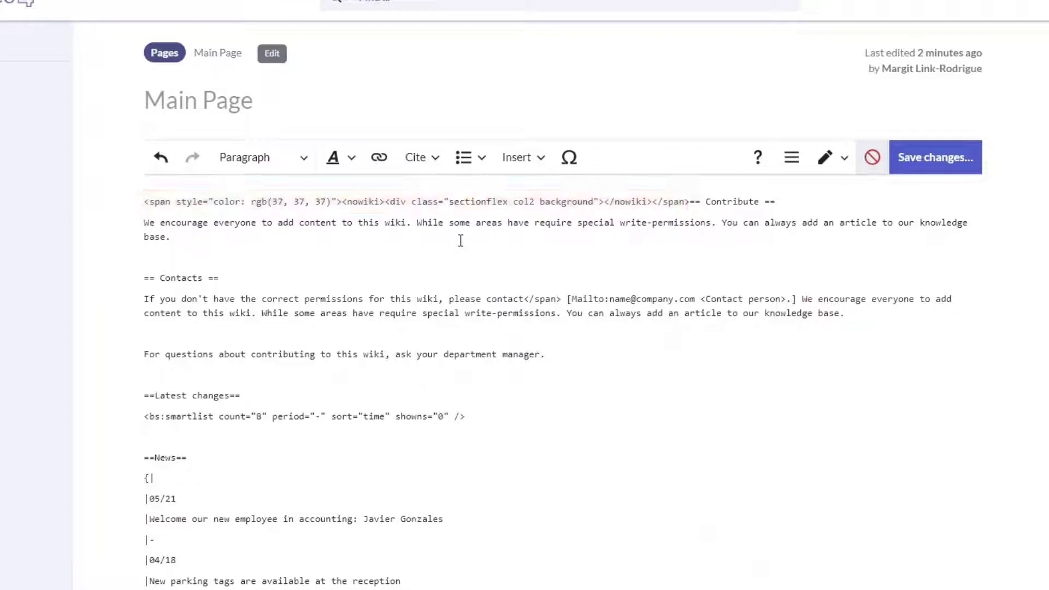
{"action": "key", "text": "ctrl+z"}
{"action": "key", "text": "ctrl+shift+z"}
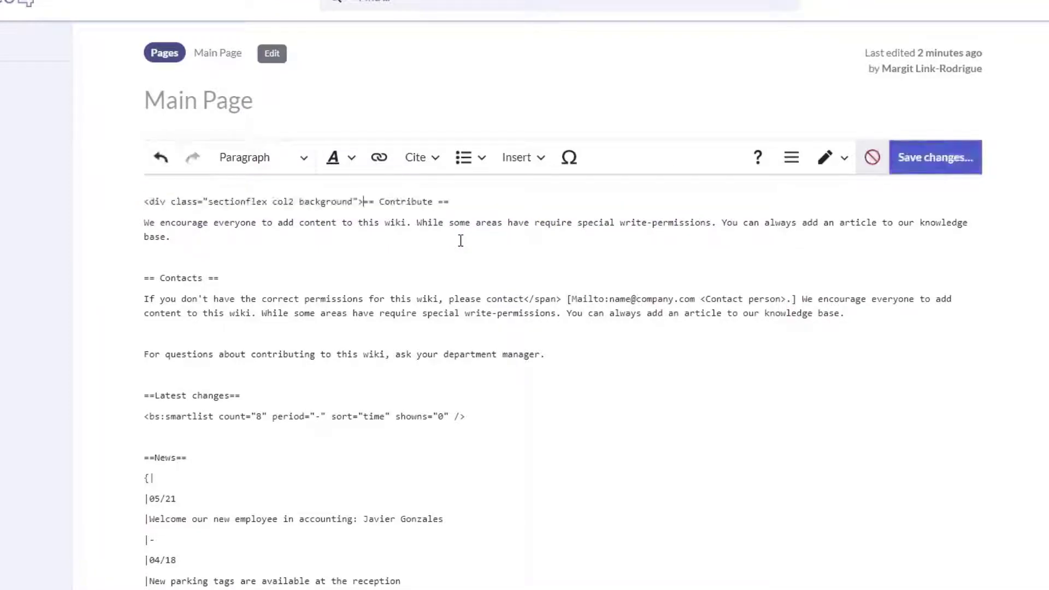
{"action": "key", "text": "Return"}
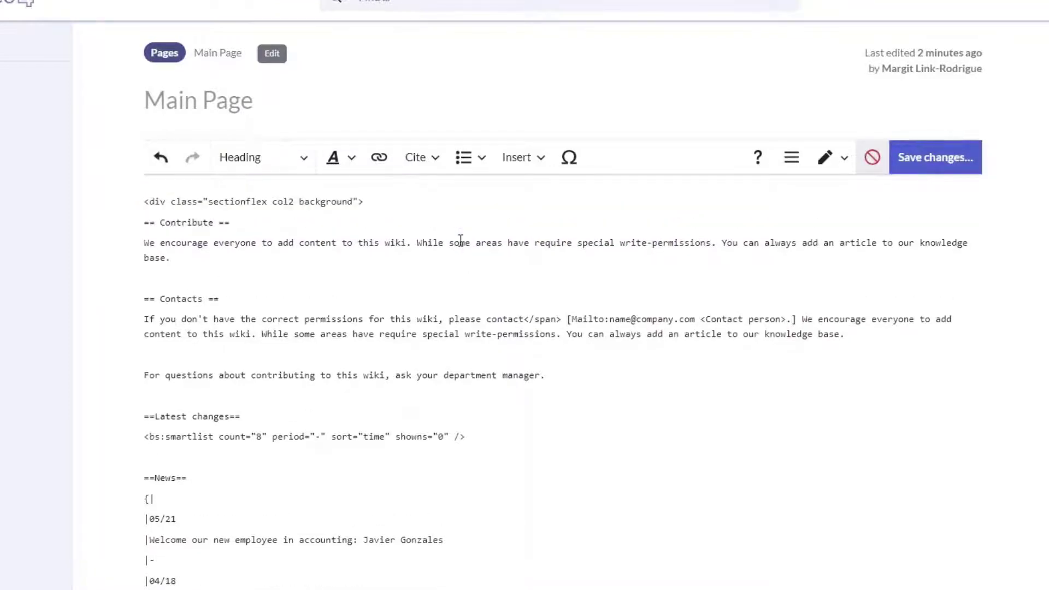
{"action": "key", "text": "ctrl+shift+v"}
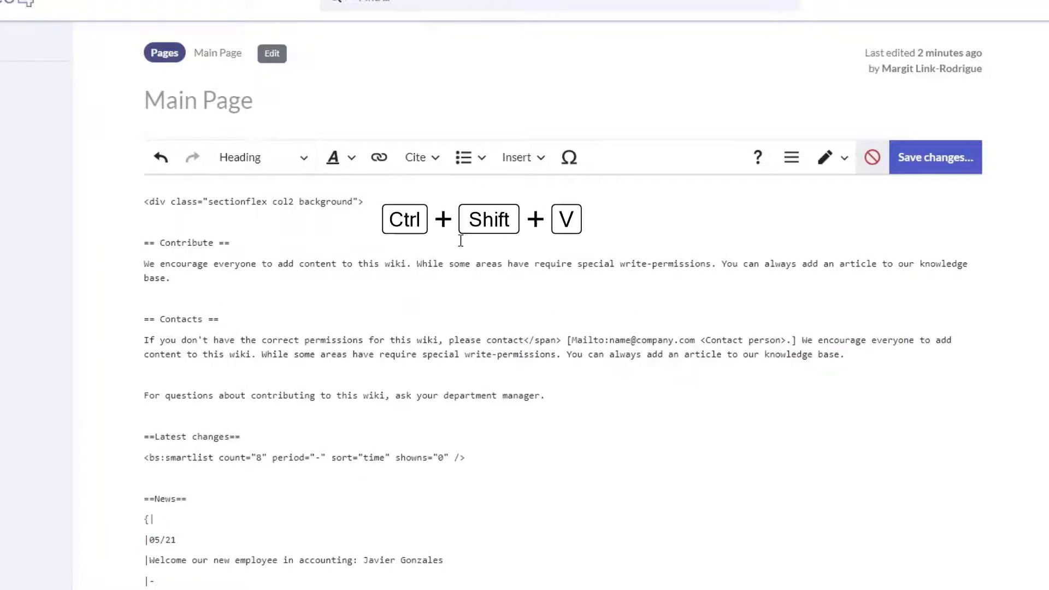
Step: Wrap the Contribute heading and its text in <div> and </div> tags on separate lines
{"action": "left_click", "coordinate": [147, 224]}
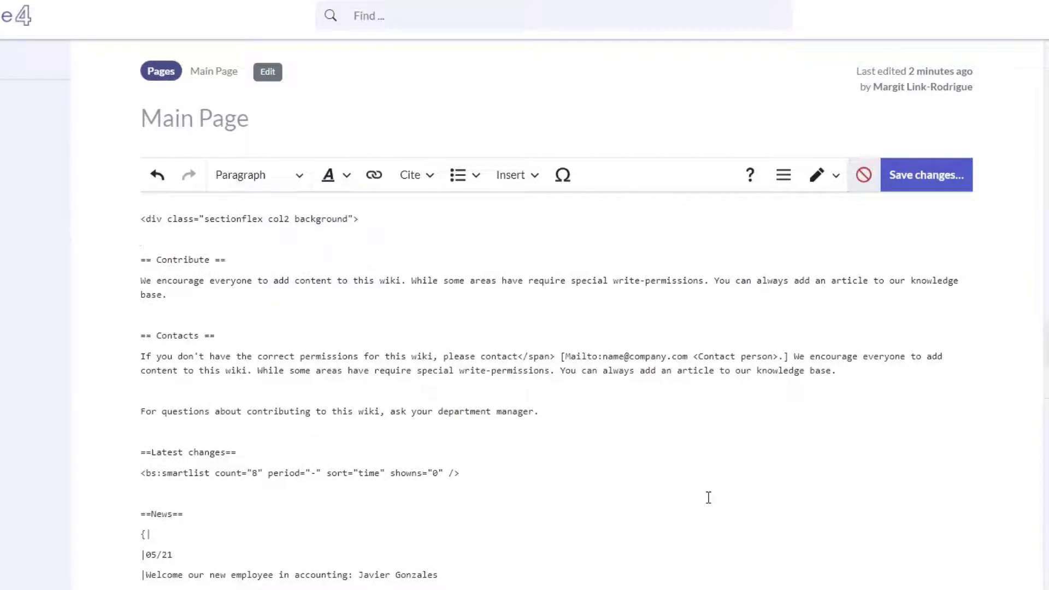
{"action": "type", "text": "div"}
{"action": "left_click", "coordinate": [152, 310]}
{"action": "type", "text": "</div>"}
Step: Wrap the Contacts section in <div> and </div> tags by copying the tags around the Contribute section
{"action": "left_click_drag", "start_coordinate": [171, 240], "coordinate": [145, 238]}
{"action": "key", "text": "ctrl+c"}
{"action": "left_click", "coordinate": [712, 318]}
{"action": "key", "text": "Return"}
{"action": "key", "text": "ctrl+v"}
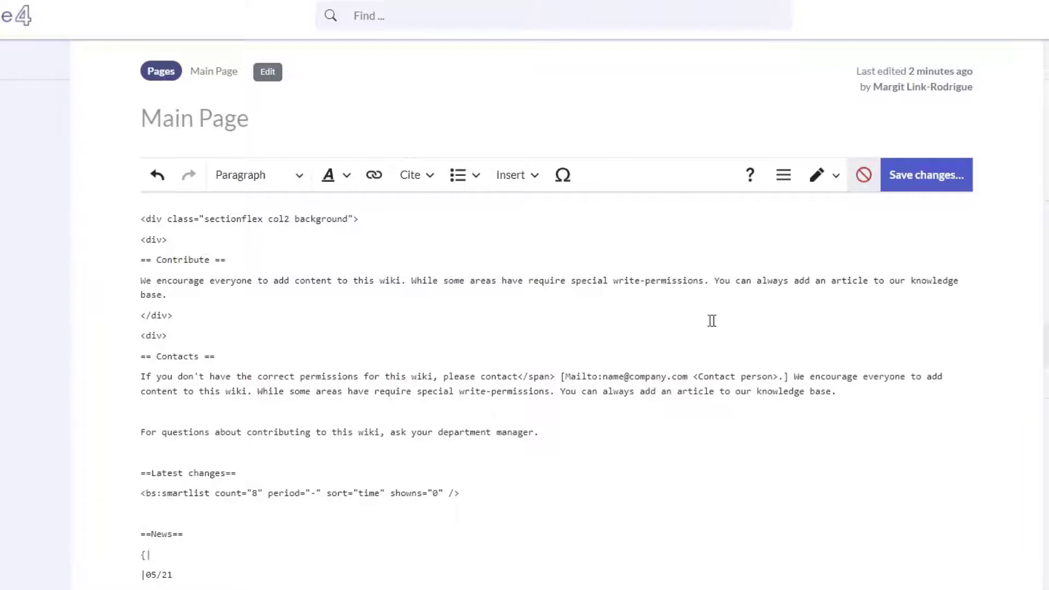
{"action": "left_click_drag", "start_coordinate": [197, 314], "coordinate": [129, 312]}
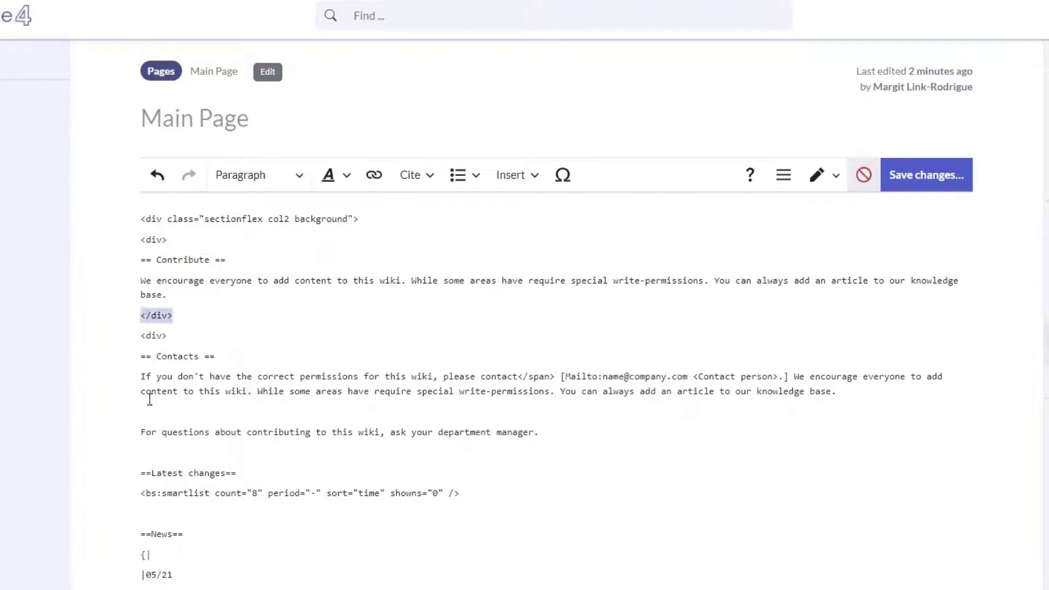
{"action": "key", "text": "ctrl+c"}
{"action": "left_click", "coordinate": [150, 454]}
{"action": "key", "text": "ctrl+v"}
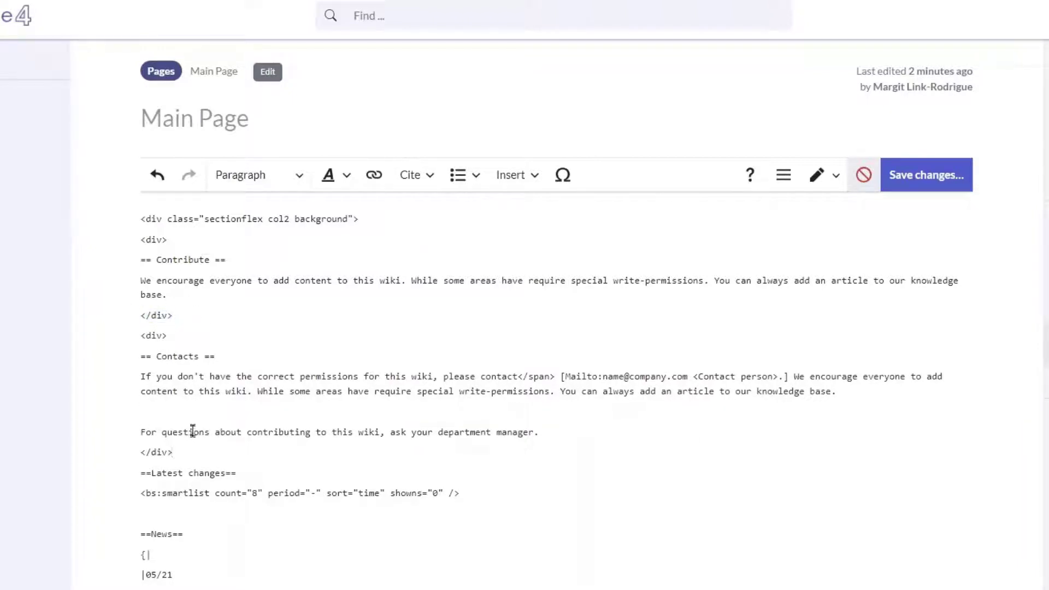
Step: Wrap the Latest changes section in copied <div> and </div> tags
{"action": "left_click_drag", "start_coordinate": [178, 340], "coordinate": [133, 343]}
{"action": "left_click", "coordinate": [199, 453]}
{"action": "key", "text": "Return"}
{"action": "key", "text": "ctrl+v"}
{"action": "left_click", "coordinate": [188, 451]}
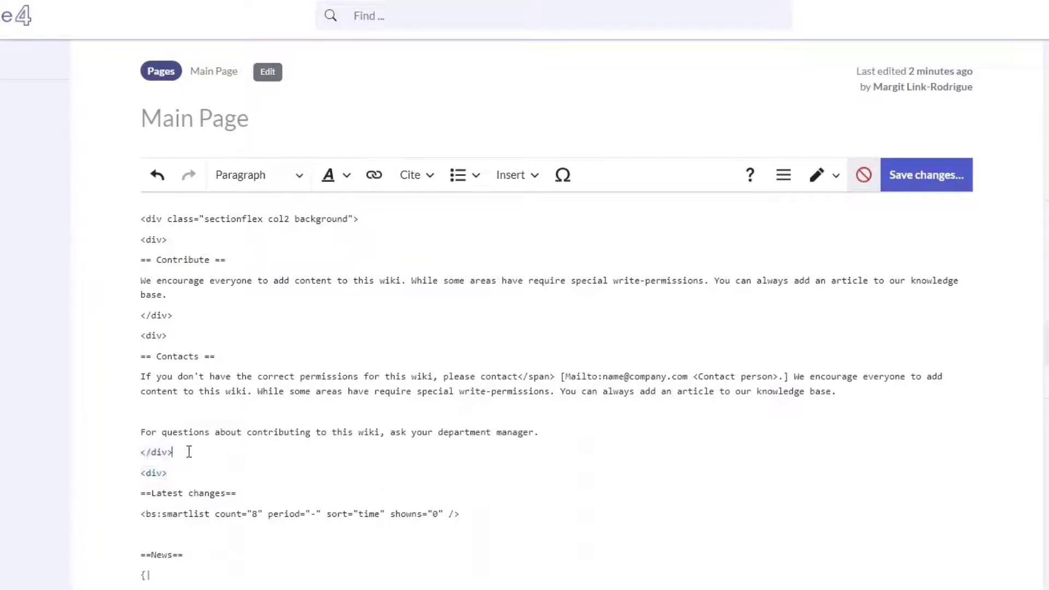
{"action": "left_click_drag", "start_coordinate": [189, 451], "coordinate": [133, 454]}
{"action": "scroll", "coordinate": [183, 468], "scroll_direction": "down", "scroll_amount": 4}
{"action": "left_click", "coordinate": [145, 289]}
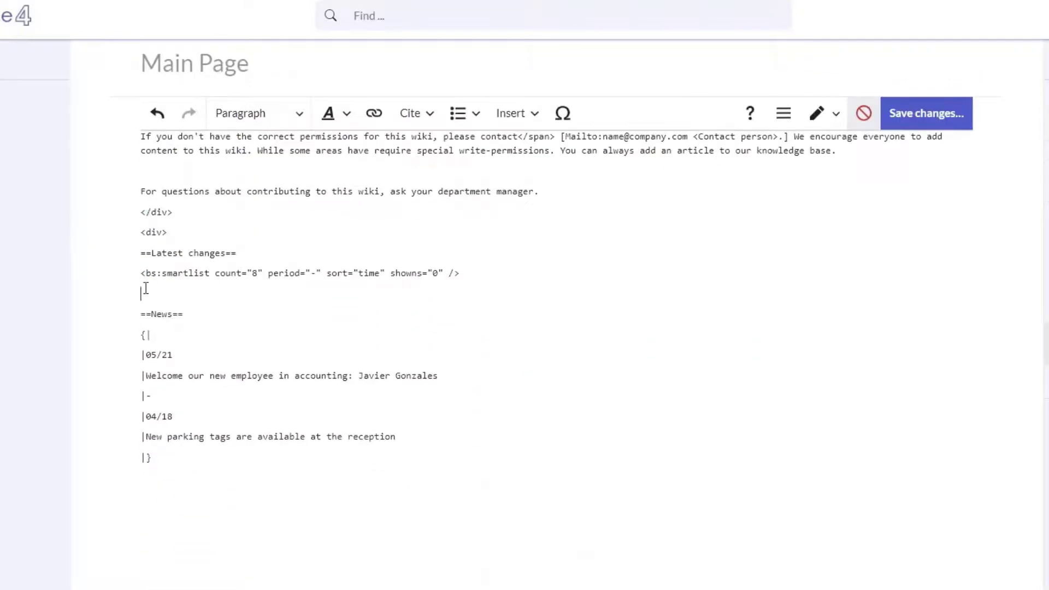
{"action": "key", "text": "ctrl+v"}
Step: Wrap the News section in <div> and </div> tags, with the closing tag after the end of its table
{"action": "key", "text": "Return"}
{"action": "key", "text": "ctrl+v"}
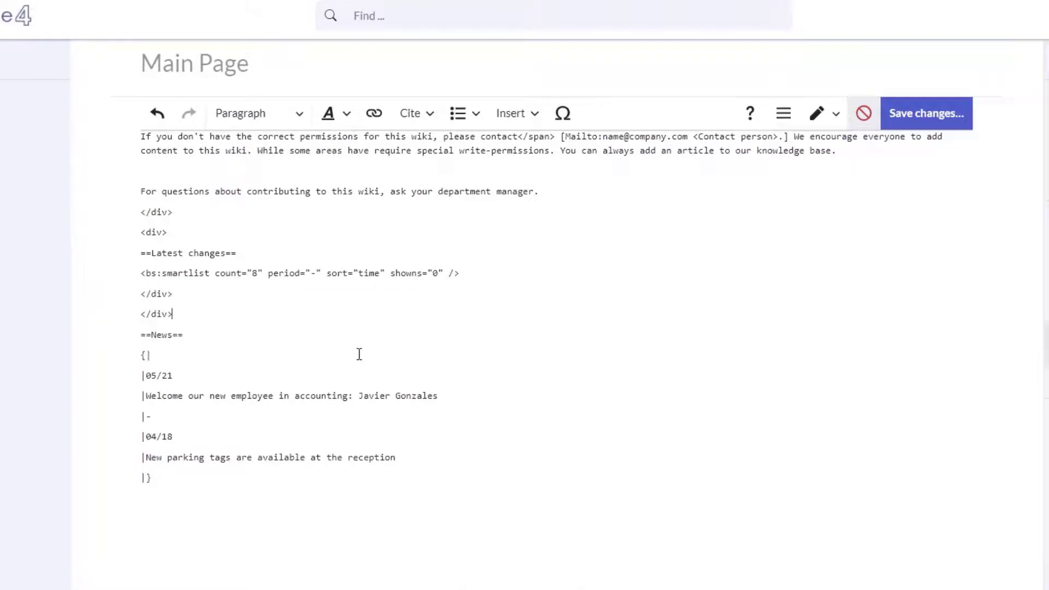
{"action": "left_click", "coordinate": [152, 312]}
{"action": "key", "text": "BackSpace"}
{"action": "left_click", "coordinate": [127, 495]}
{"action": "key", "text": "ctrl+v"}
Step: Close the sectionflex container with a final </div> at the end of the source and save the Main Page
{"action": "scroll", "coordinate": [236, 283], "scroll_direction": "up", "scroll_amount": 4}
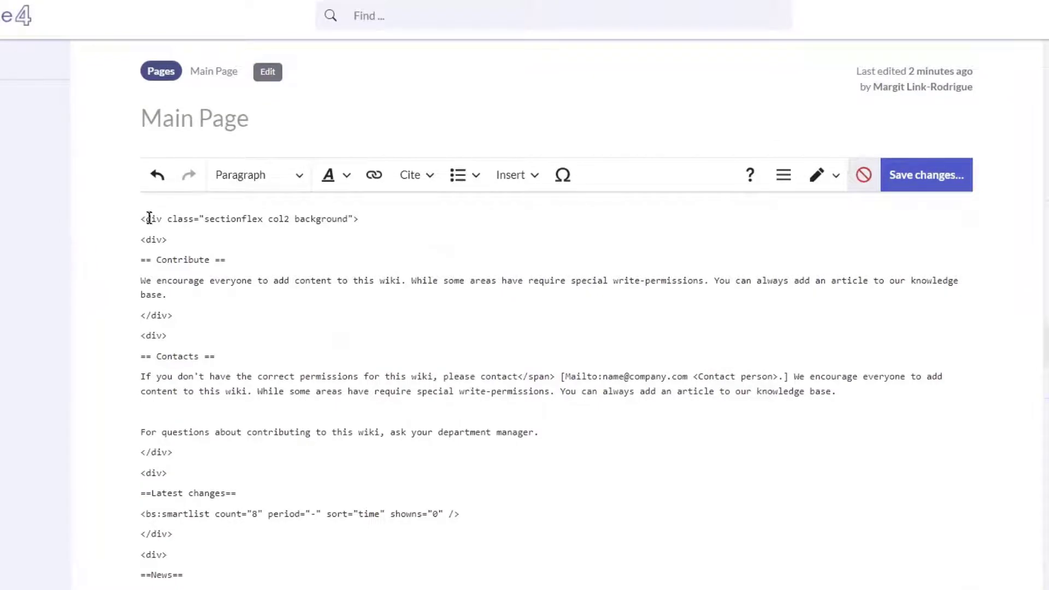
{"action": "left_click_drag", "start_coordinate": [141, 218], "coordinate": [192, 233]}
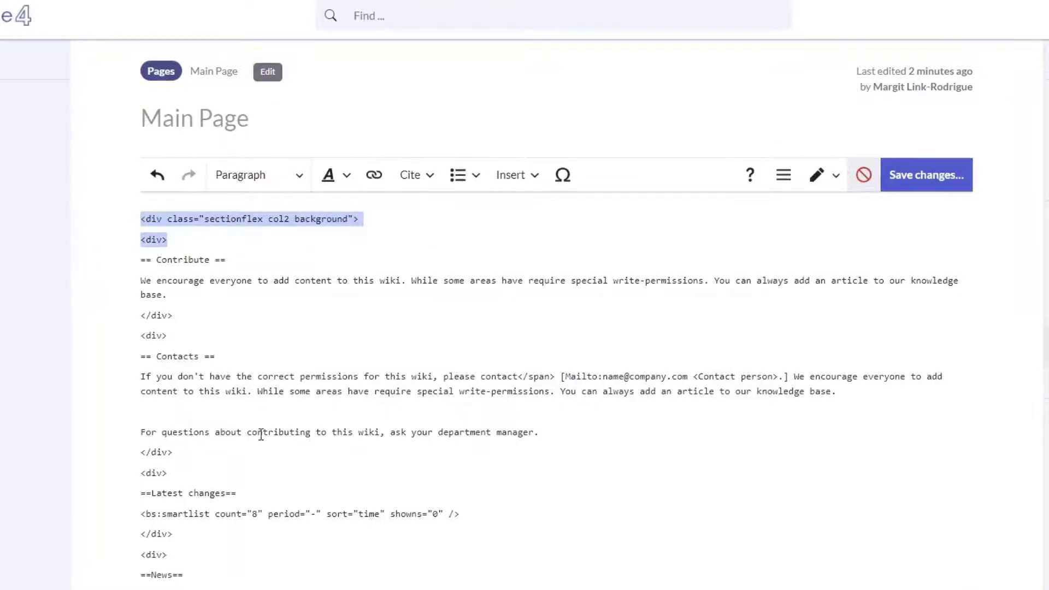
{"action": "scroll", "coordinate": [261, 434], "scroll_direction": "down", "scroll_amount": 5}
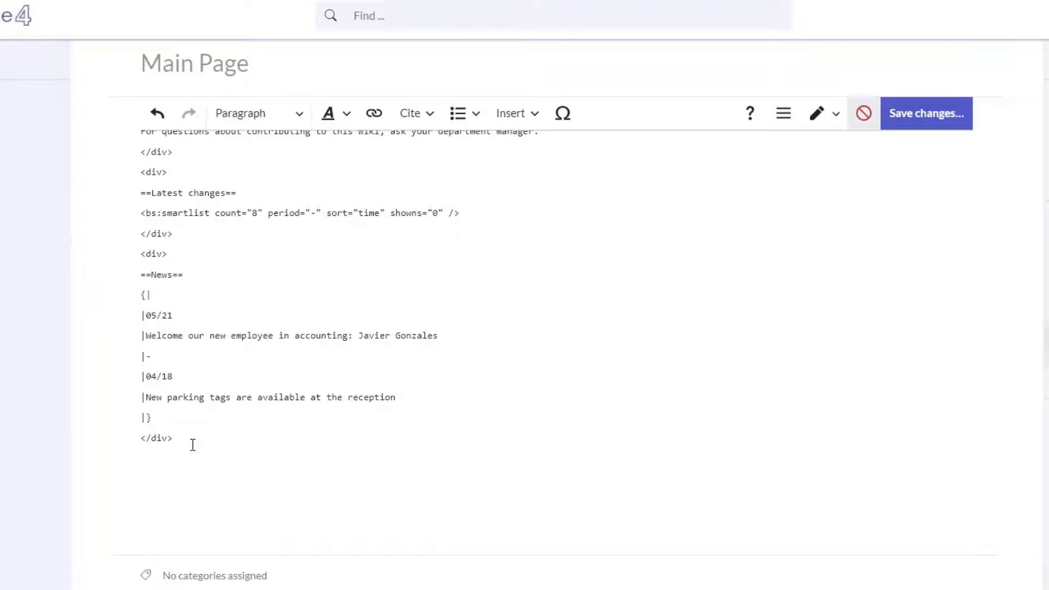
{"action": "left_click", "coordinate": [175, 458]}
{"action": "key", "text": "Return"}
{"action": "type", "text": "</div>"}
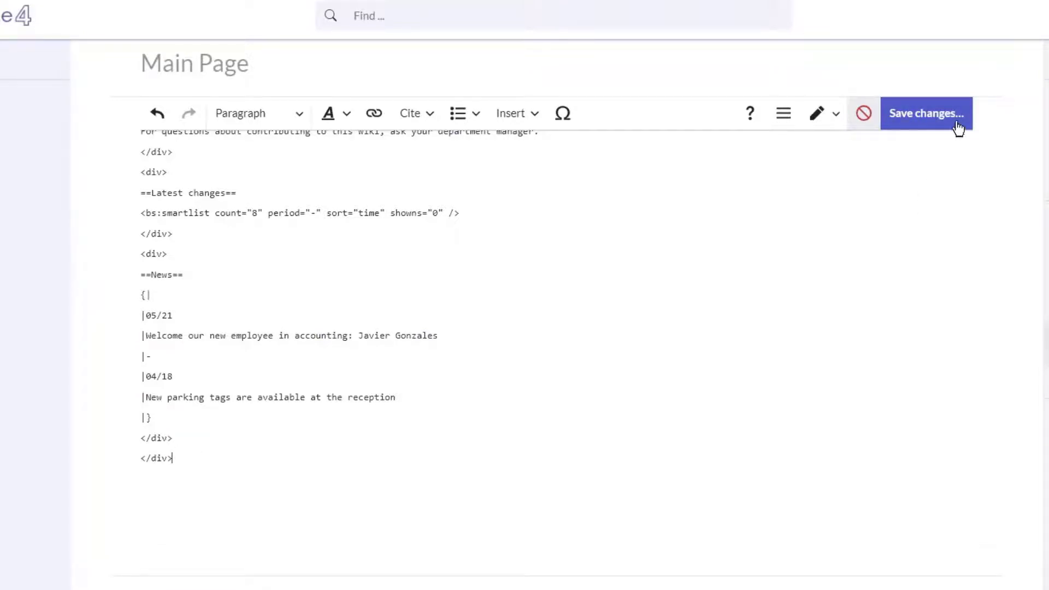
{"action": "left_click", "coordinate": [939, 116]}
{"action": "left_click", "coordinate": [684, 235]}
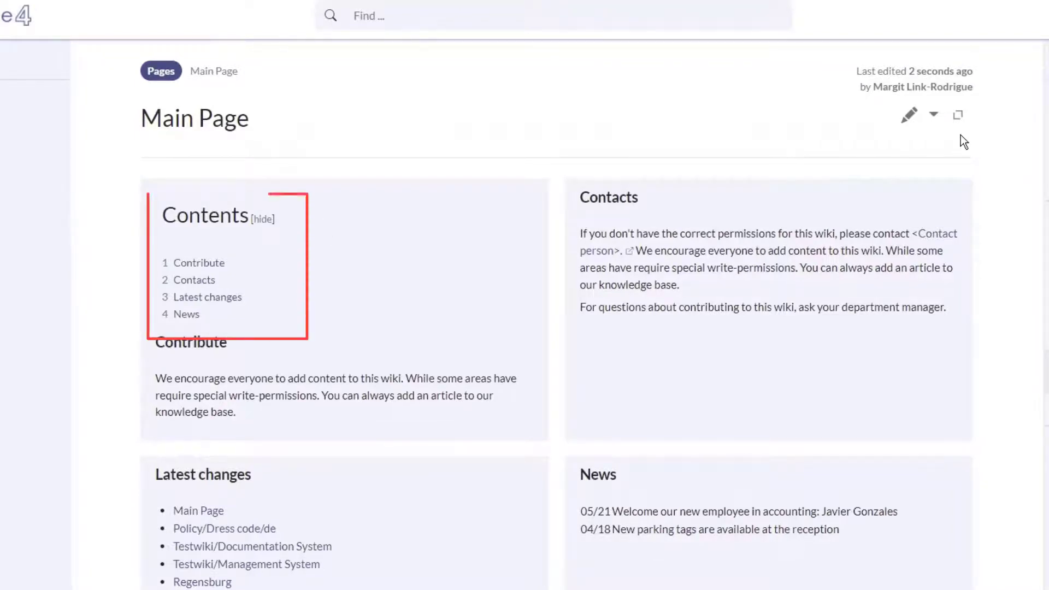
Step: Open the Main Page in visual editing and set "Show the Table of Contents" to Never in its page settings
{"action": "left_click", "coordinate": [932, 115]}
{"action": "left_click", "coordinate": [844, 173]}
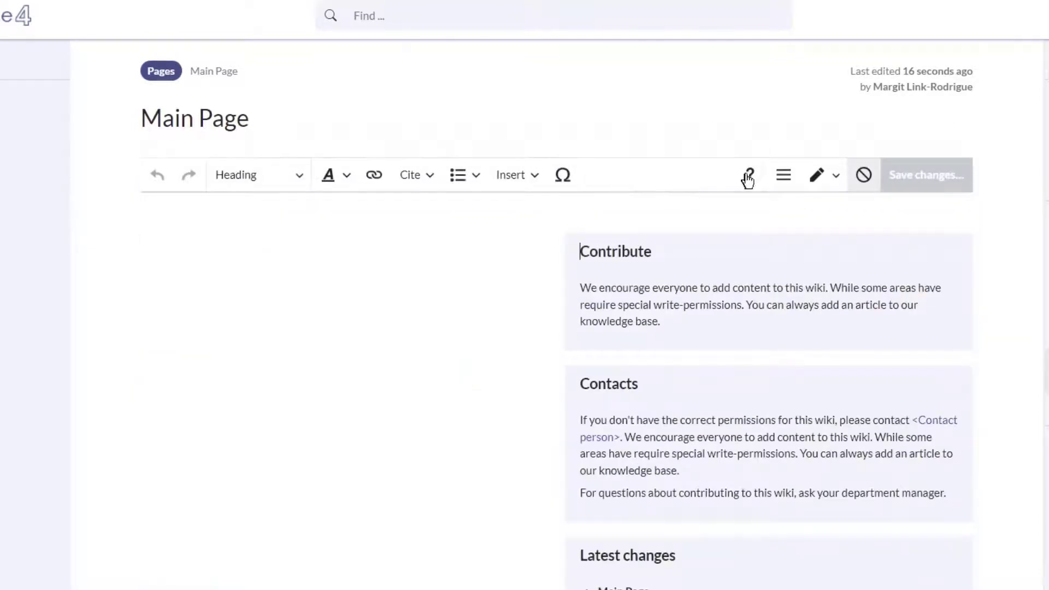
{"action": "left_click", "coordinate": [786, 176]}
{"action": "left_click", "coordinate": [798, 274]}
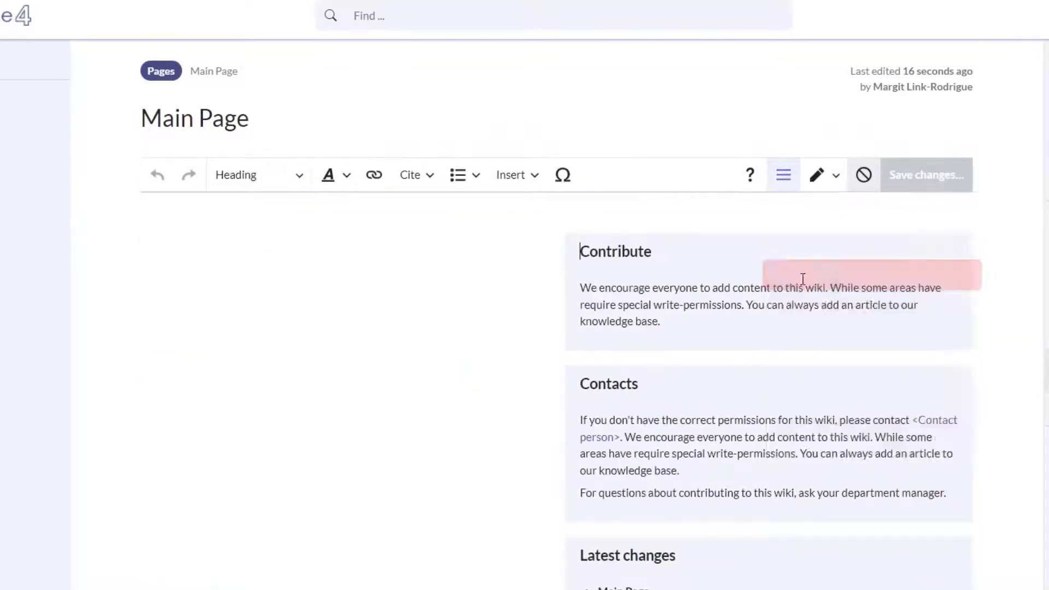
{"action": "left_click", "coordinate": [614, 432]}
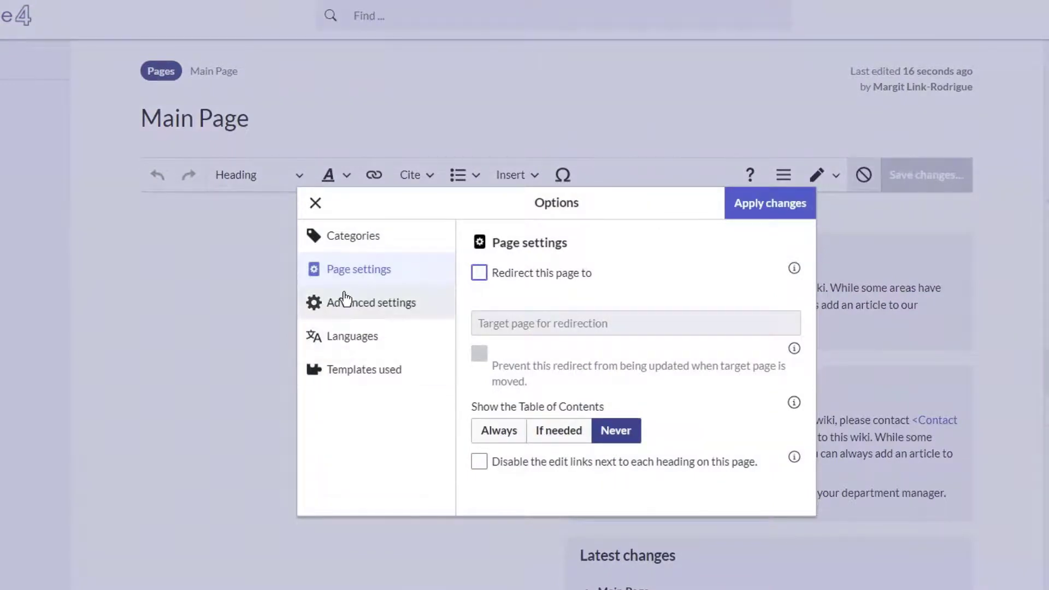
Step: Set the title visibility to Hide in the page's advanced settings and apply the option changes
{"action": "left_click", "coordinate": [363, 311]}
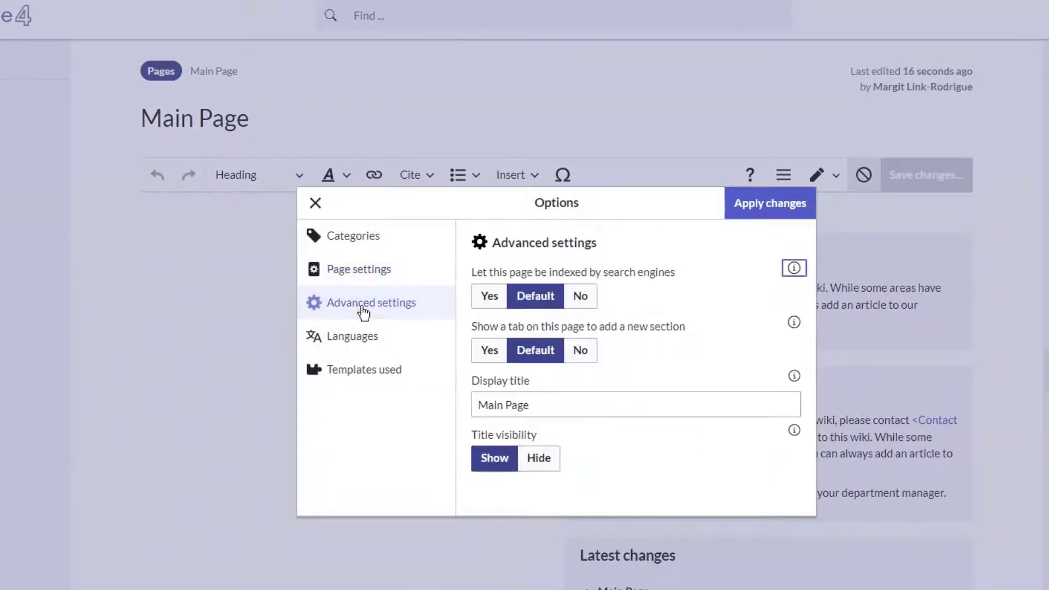
{"action": "left_click", "coordinate": [543, 468]}
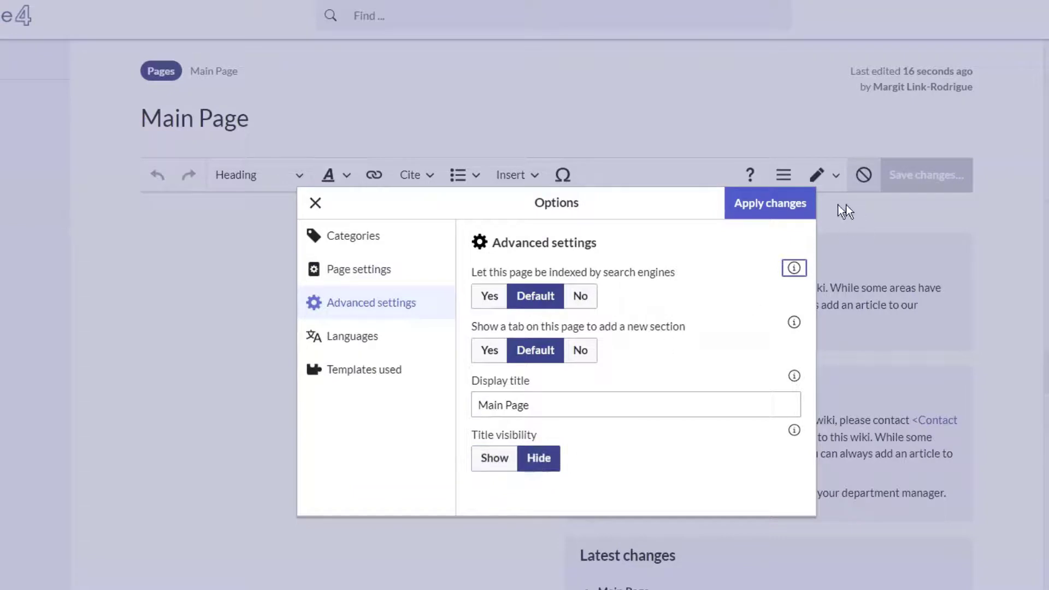
{"action": "left_click", "coordinate": [779, 203]}
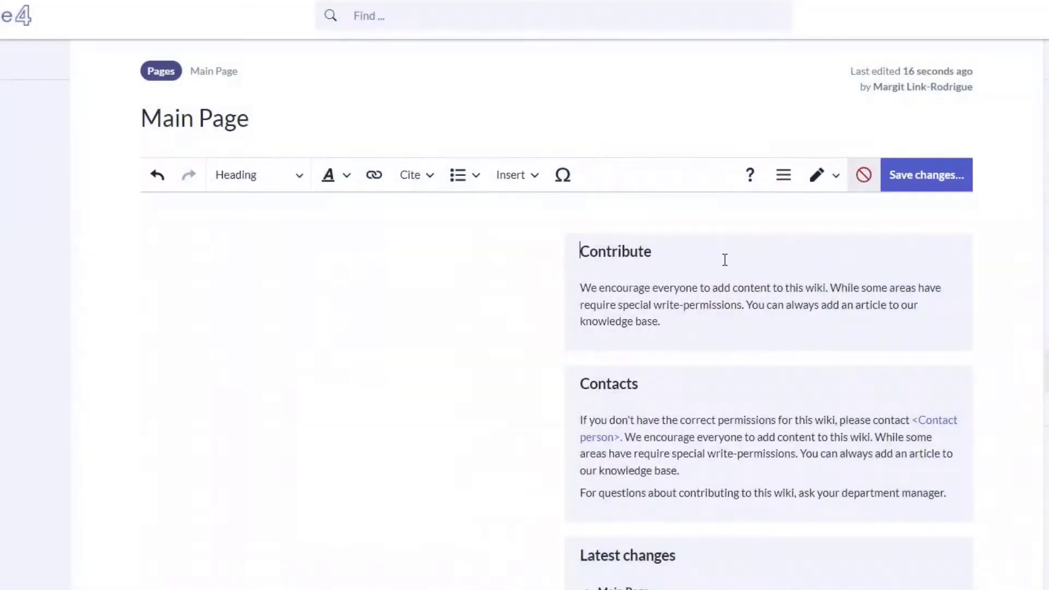
Step: Save the Main Page with its changed page options
{"action": "left_click", "coordinate": [927, 176]}
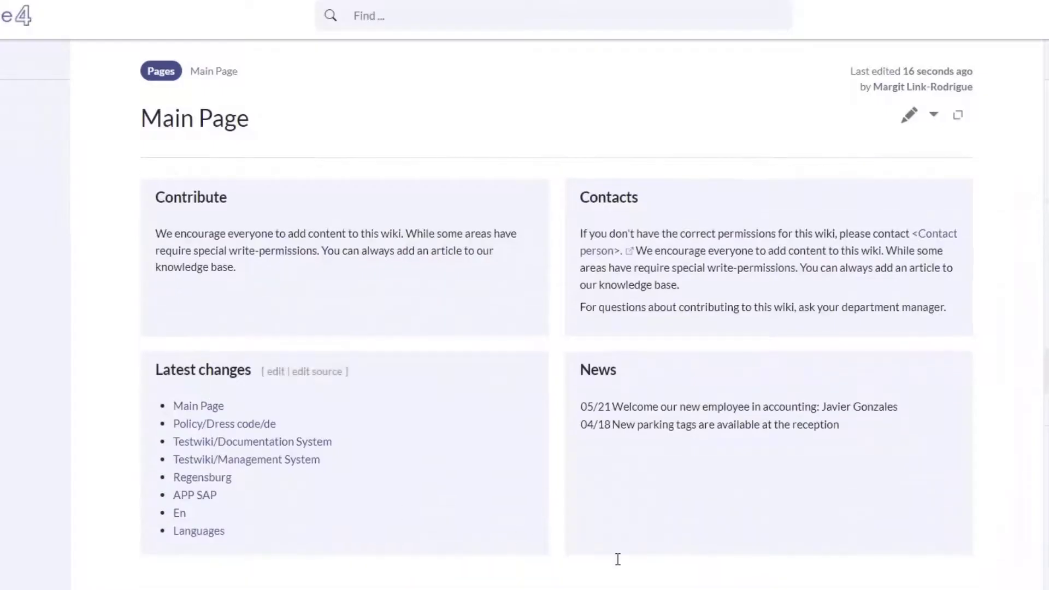
{"action": "scroll", "coordinate": [618, 557], "scroll_direction": "down", "scroll_amount": 2}
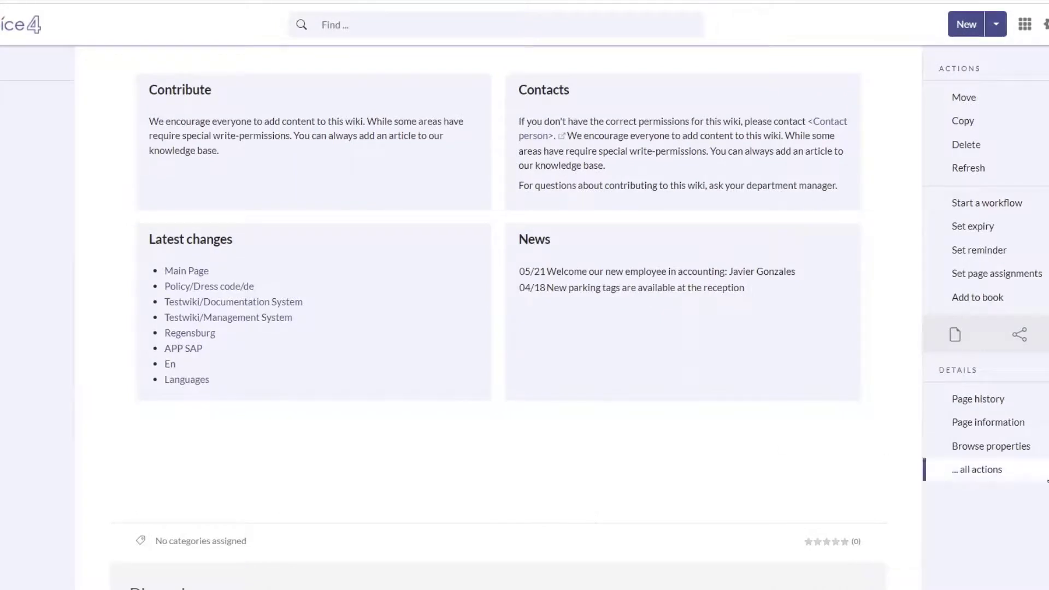
Step: Add "Welcome to our wiki!" in Page title format above the sectionflex container in the page source and save the page
{"action": "left_click", "coordinate": [989, 473]}
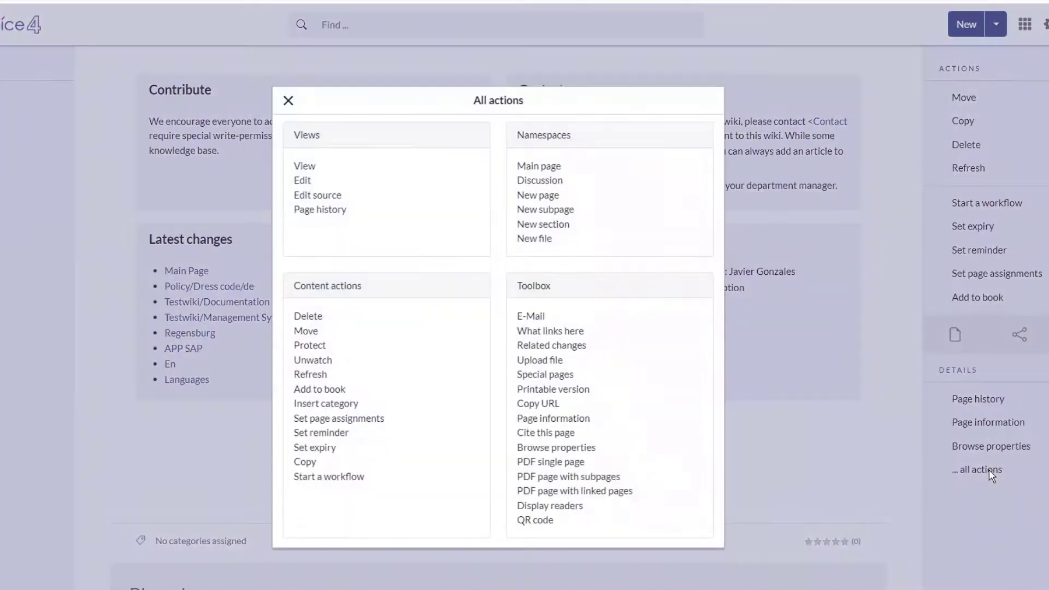
{"action": "left_click", "coordinate": [319, 196]}
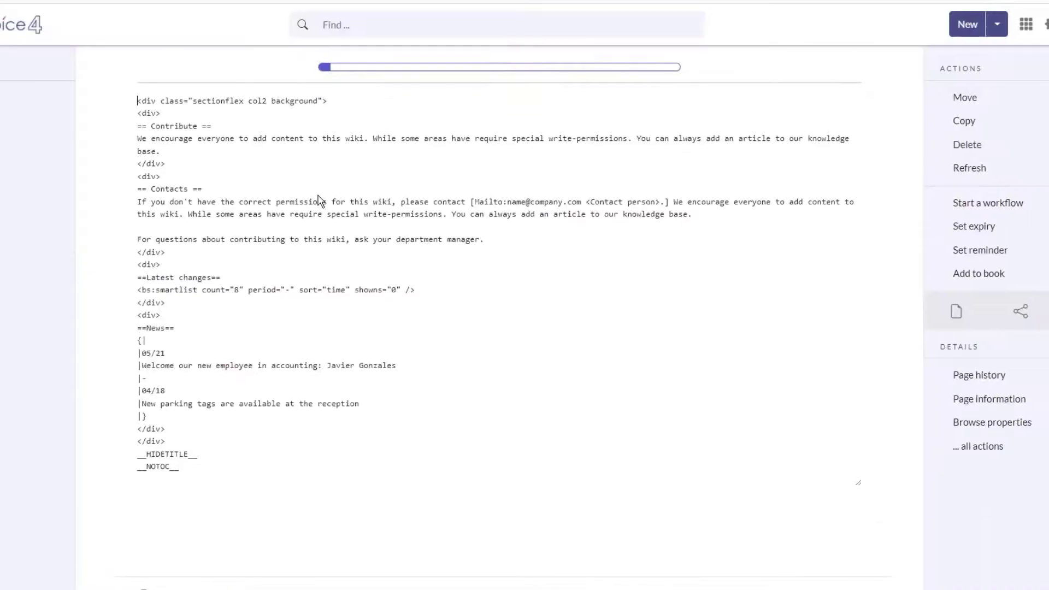
{"action": "type", "text": "W"}
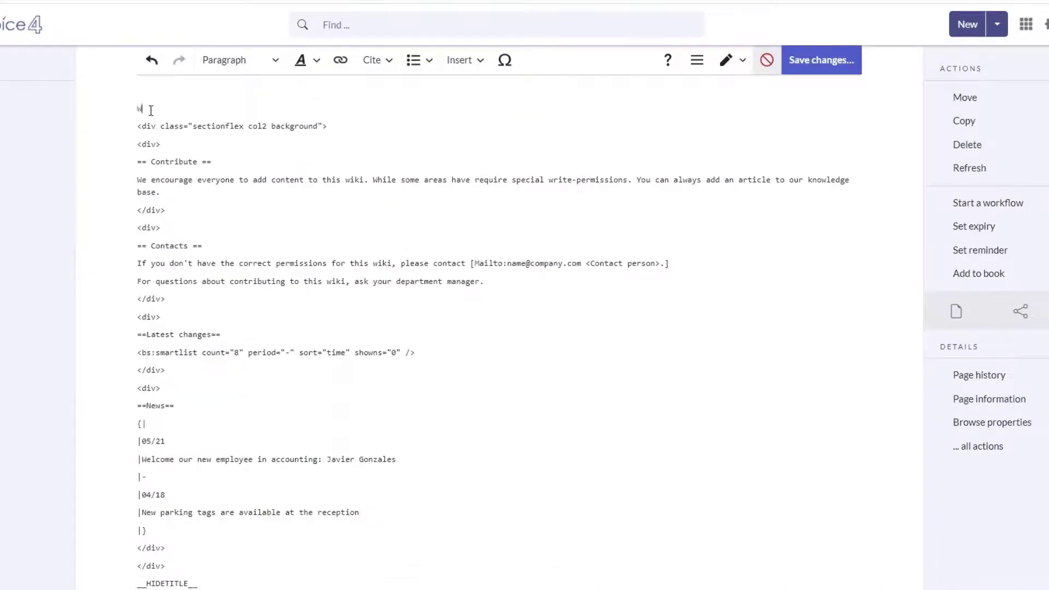
{"action": "type", "text": "elcome to our wiki!"}
{"action": "left_click", "coordinate": [243, 60]}
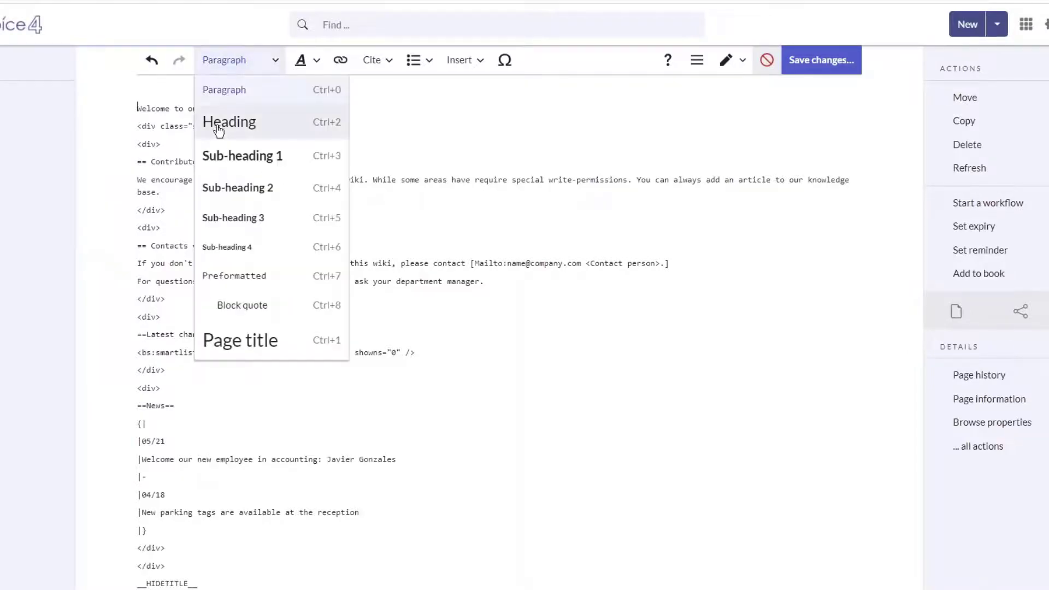
{"action": "left_click", "coordinate": [217, 340]}
{"action": "left_click", "coordinate": [322, 102]}
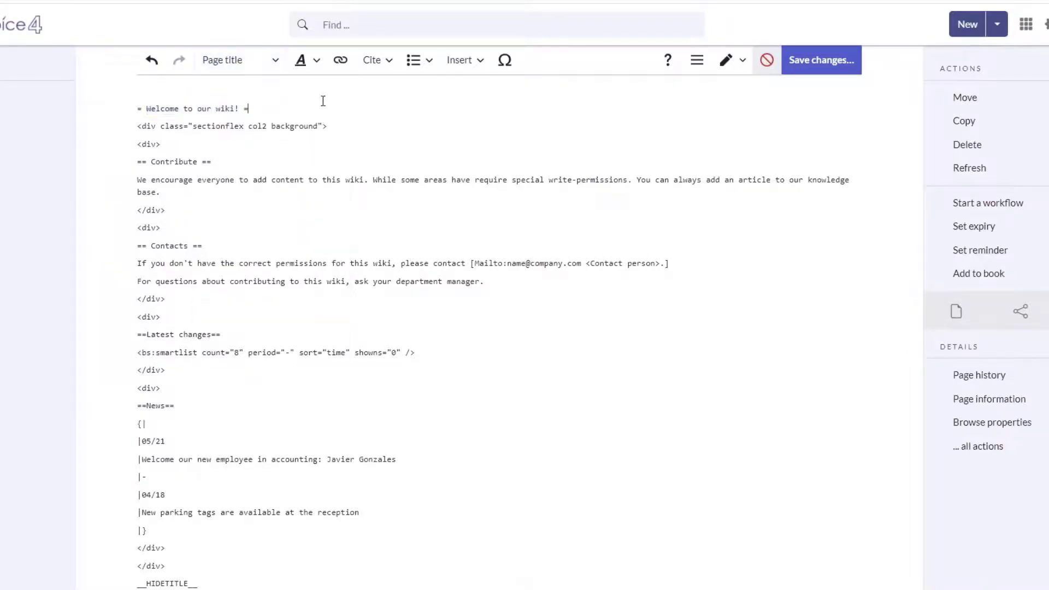
{"action": "left_click", "coordinate": [830, 70]}
{"action": "left_click", "coordinate": [622, 208]}
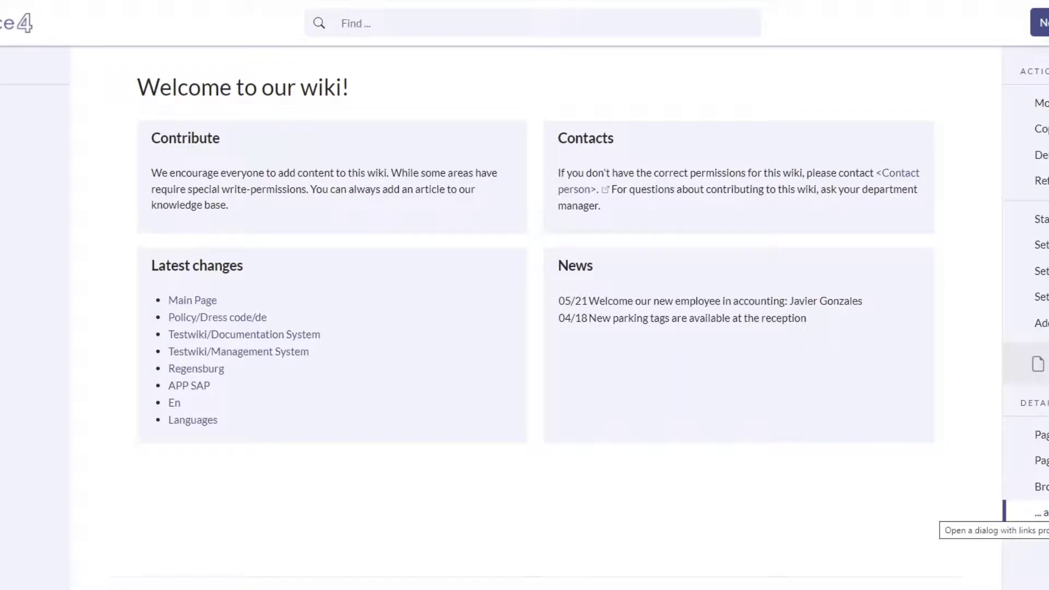
Step: Reopen the page source and add <inputbox> and </inputbox> tags on separate lines below the Contribute paragraph
{"action": "left_click", "coordinate": [1041, 513]}
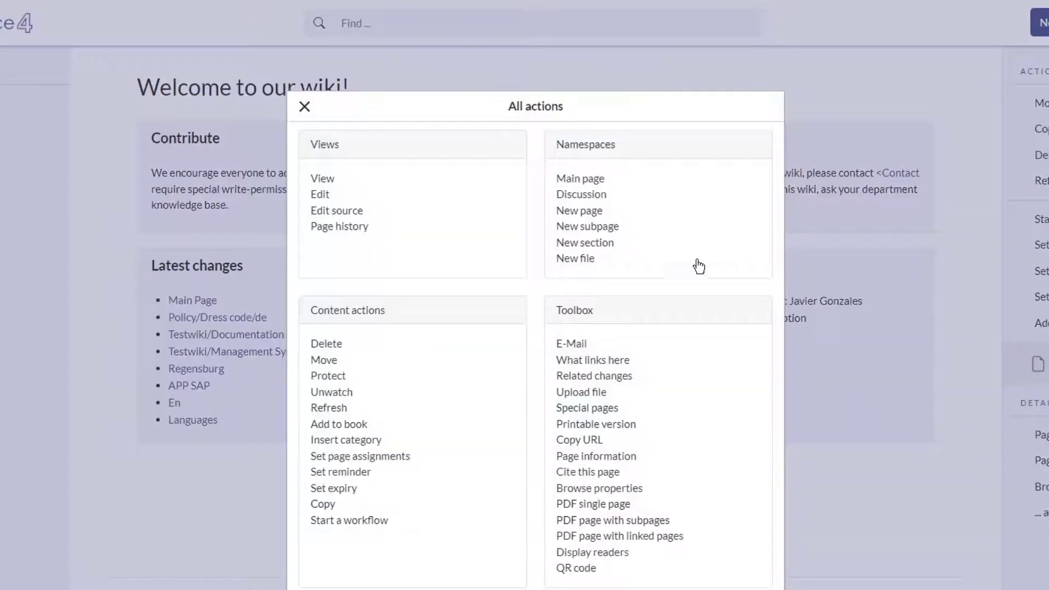
{"action": "left_click", "coordinate": [349, 211]}
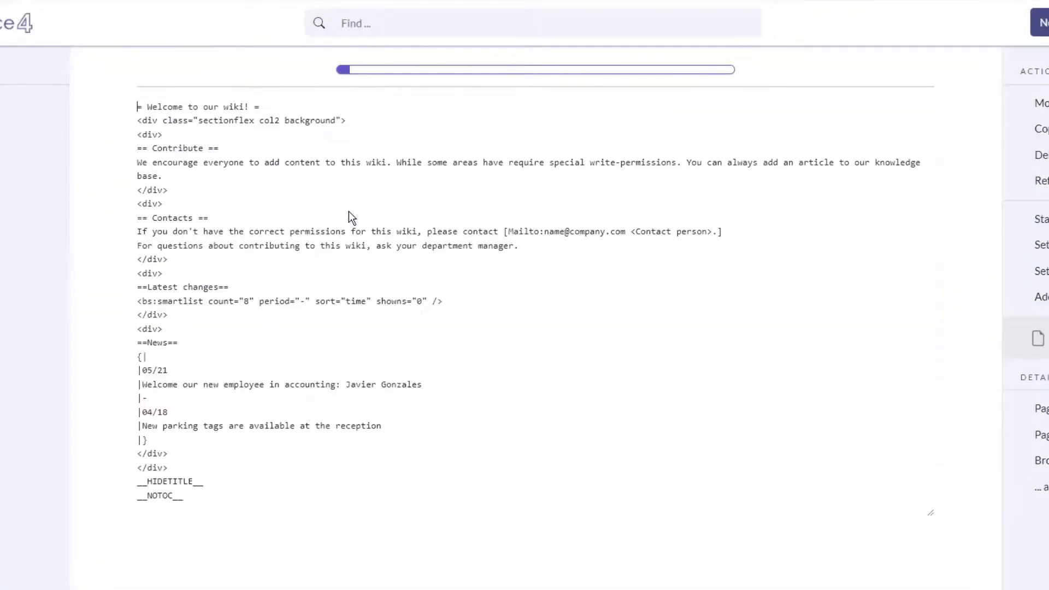
{"action": "left_click", "coordinate": [176, 207]}
{"action": "key", "text": "Return"}
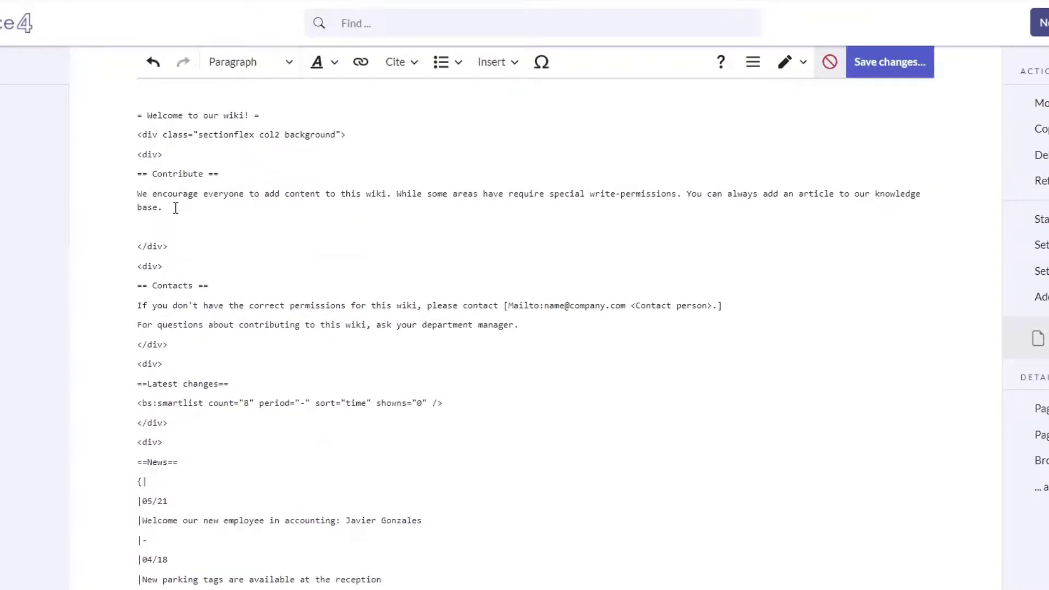
{"action": "type", "text": "<inputbox>"}
{"action": "key", "text": "Return"}
{"action": "type", "text": "</inputo"}
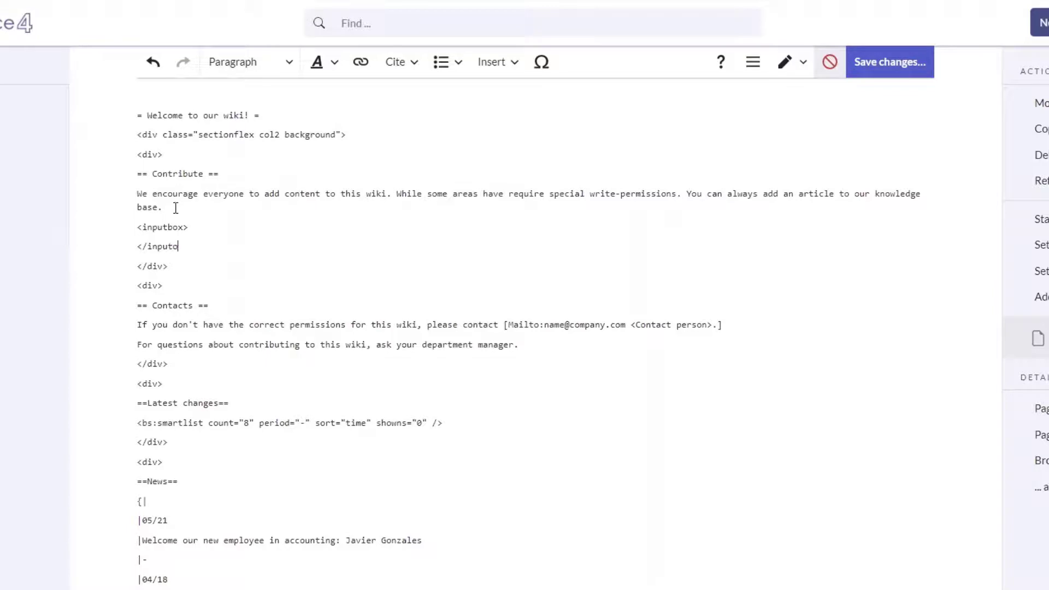
{"action": "key", "text": "BackSpace"}
{"action": "type", "text": "box>"}
Step: Fill the inputbox with separate lines type=create, buttonlabel=Create a new article, break=no, width=24 and useve=true
{"action": "left_click", "coordinate": [192, 227]}
{"action": "key", "text": "Return"}
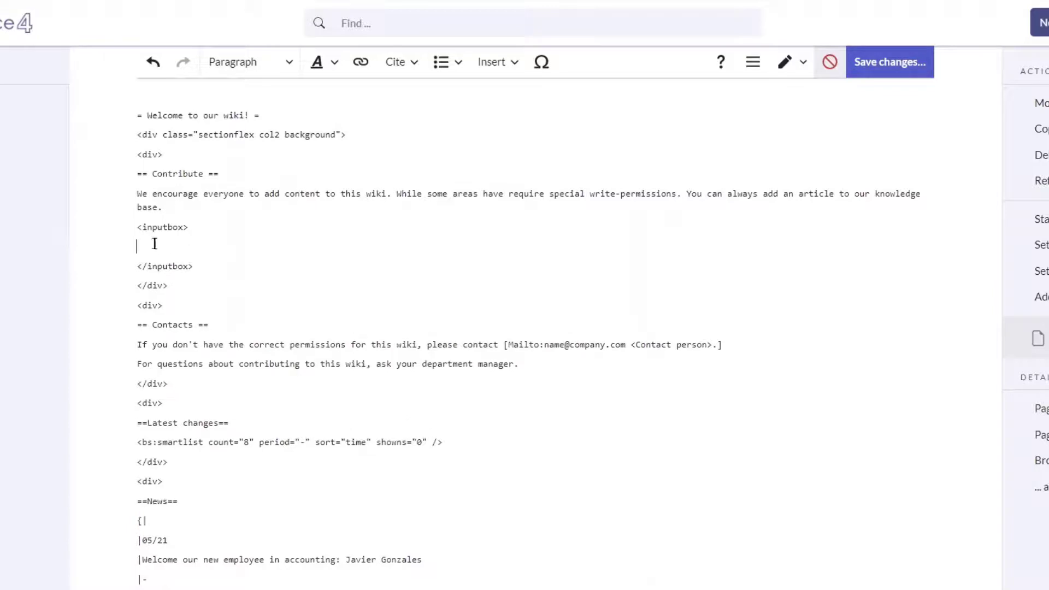
{"action": "type", "text": "type=create buttonlabel=Create a new article break=no width=24 useve=true"}
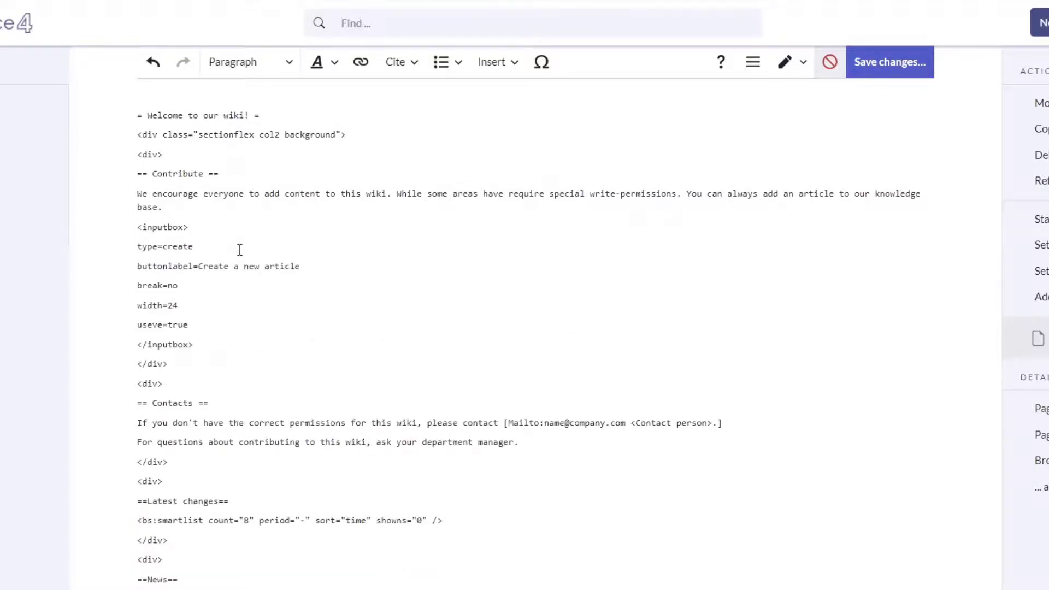
Step: Upload the portrait image Mkalb.png as media for the start of the Contacts text and save its file details
{"action": "left_click", "coordinate": [493, 65]}
{"action": "left_click", "coordinate": [515, 93]}
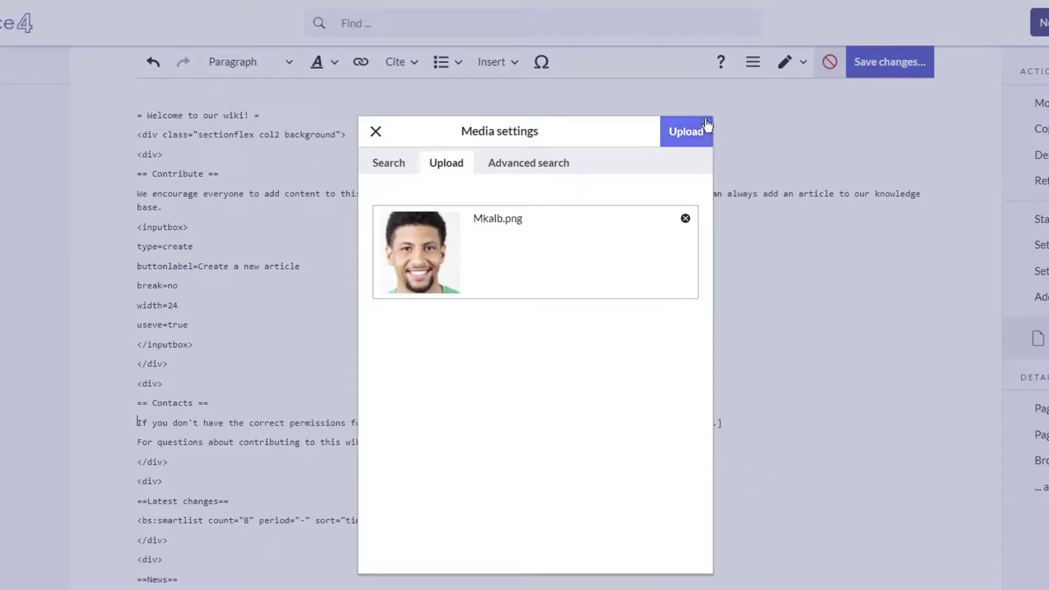
{"action": "left_click", "coordinate": [680, 131]}
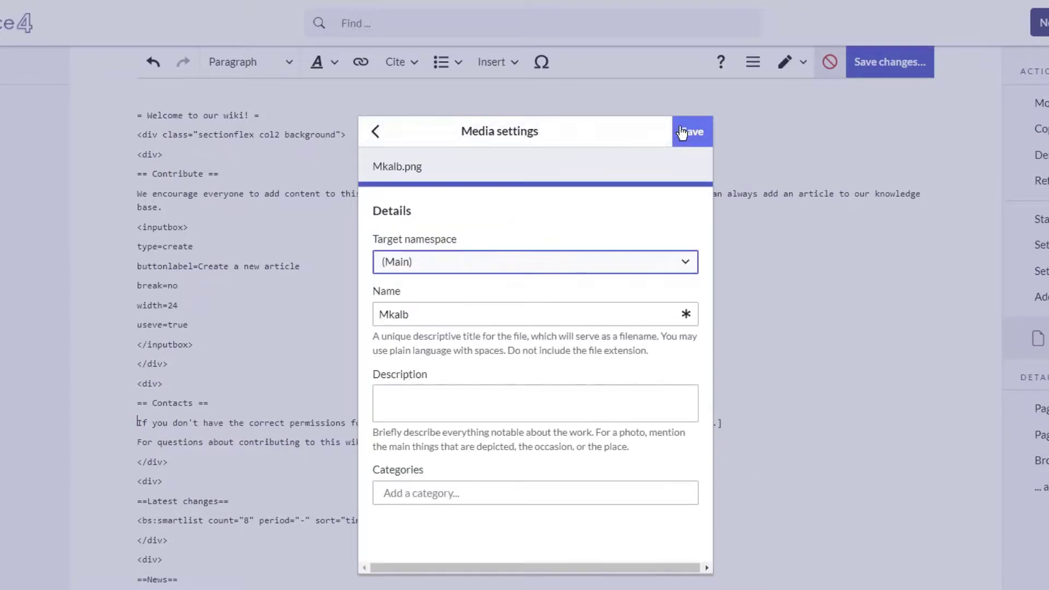
{"action": "left_click", "coordinate": [684, 131]}
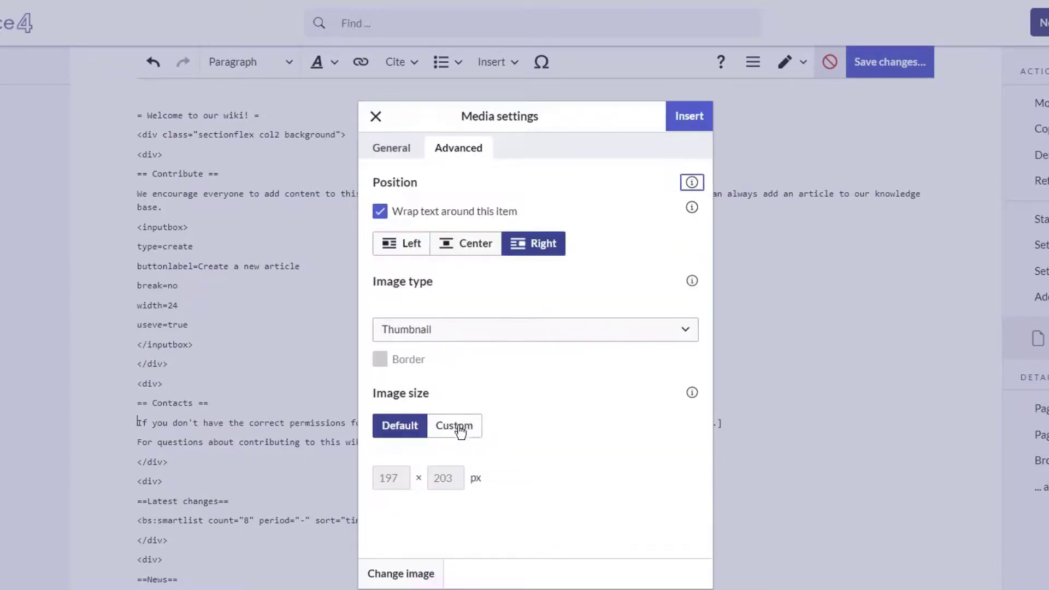
Step: Insert the portrait as a Basic image with a custom width of 50 px and text wrapped around it, and save the page
{"action": "left_click", "coordinate": [459, 432]}
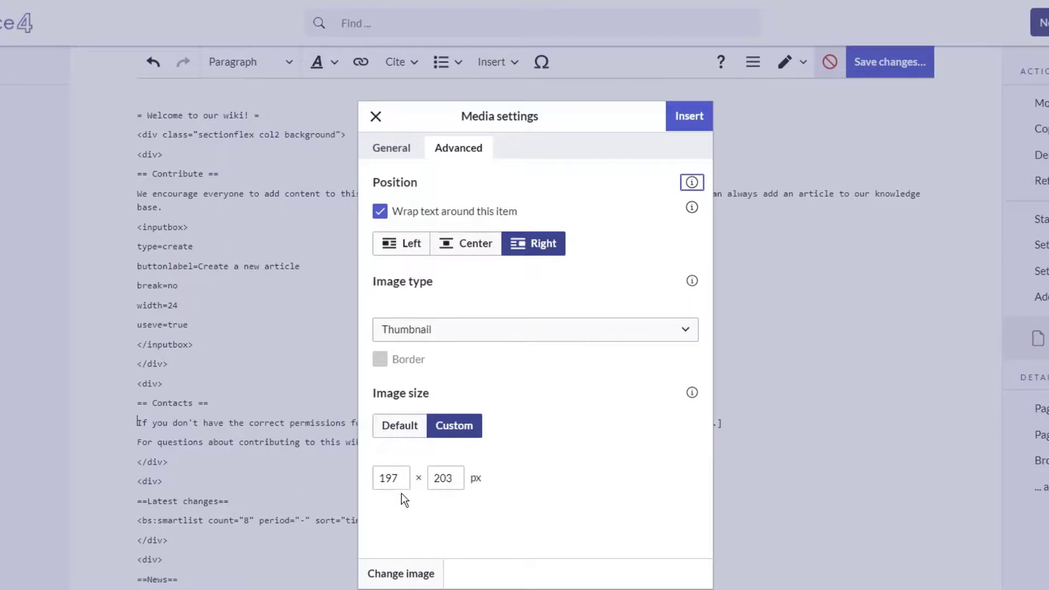
{"action": "left_click_drag", "start_coordinate": [404, 480], "coordinate": [370, 485]}
{"action": "type", "text": "50"}
{"action": "left_click", "coordinate": [463, 330]}
{"action": "left_click", "coordinate": [446, 429]}
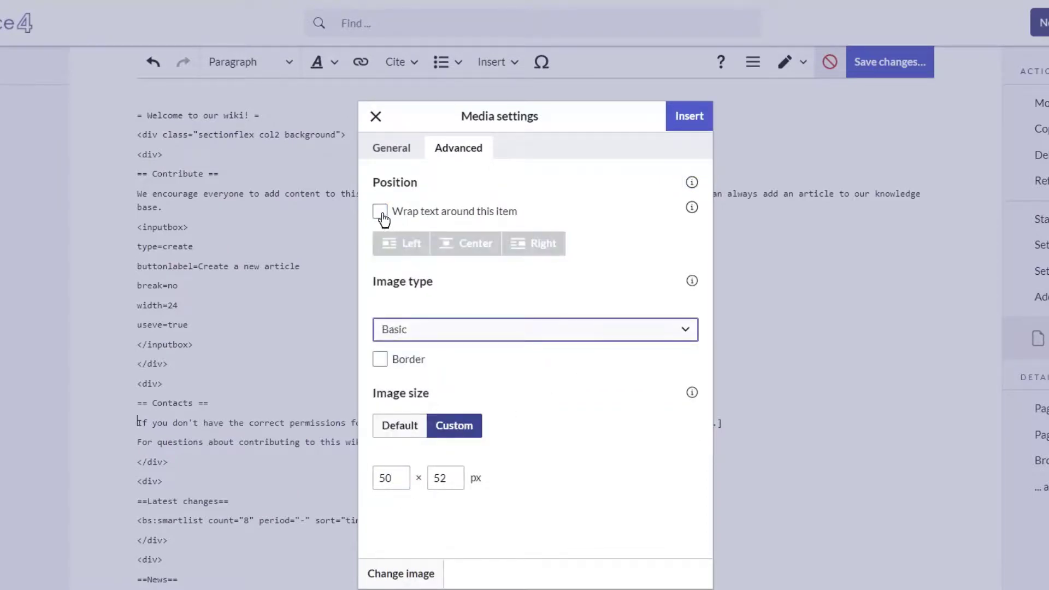
{"action": "left_click", "coordinate": [381, 212]}
{"action": "left_click", "coordinate": [689, 117]}
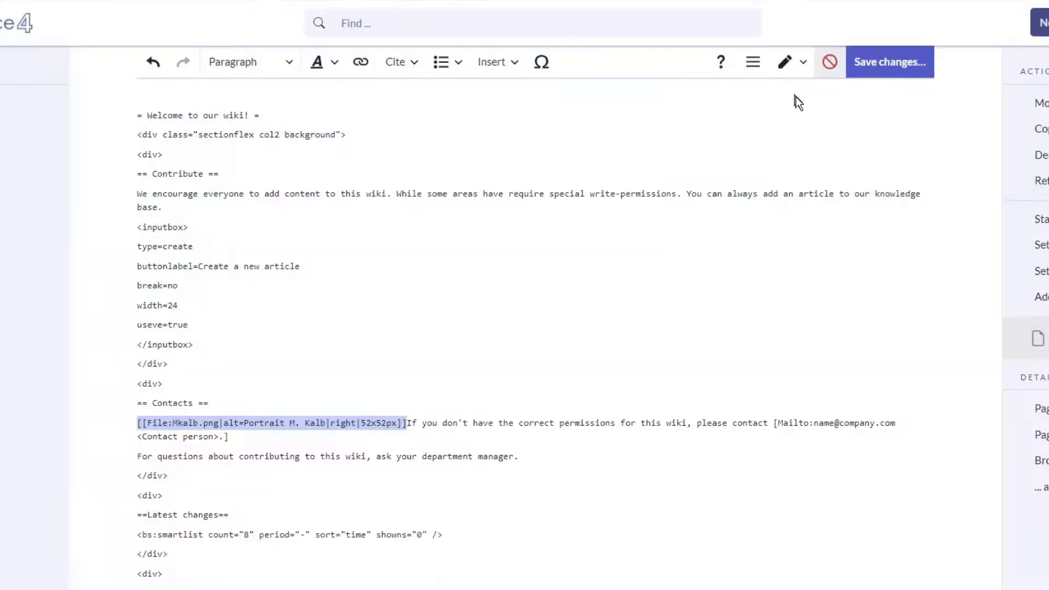
{"action": "left_click", "coordinate": [902, 74]}
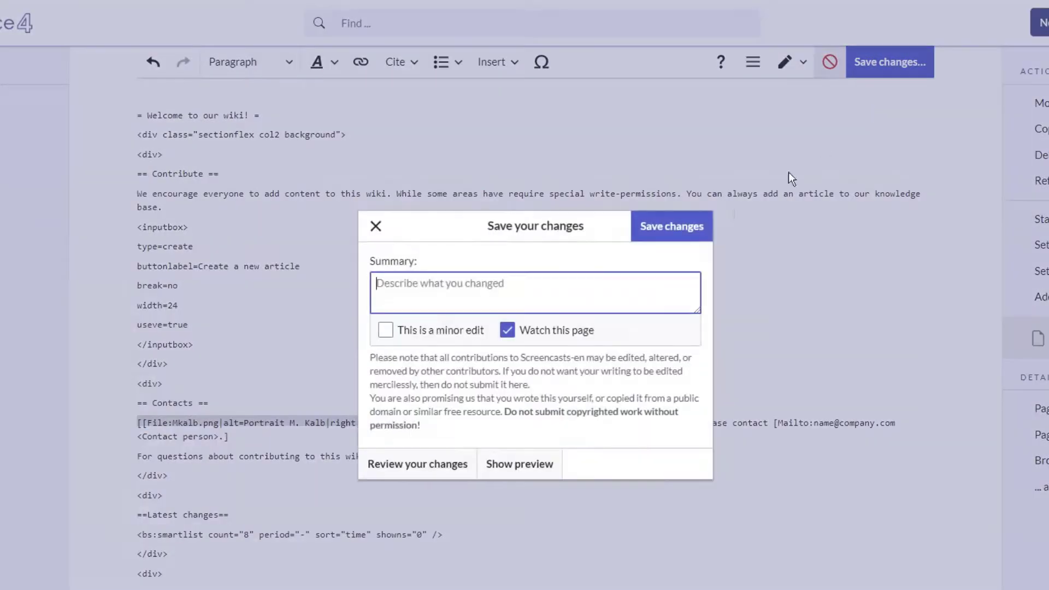
{"action": "left_click", "coordinate": [684, 229]}
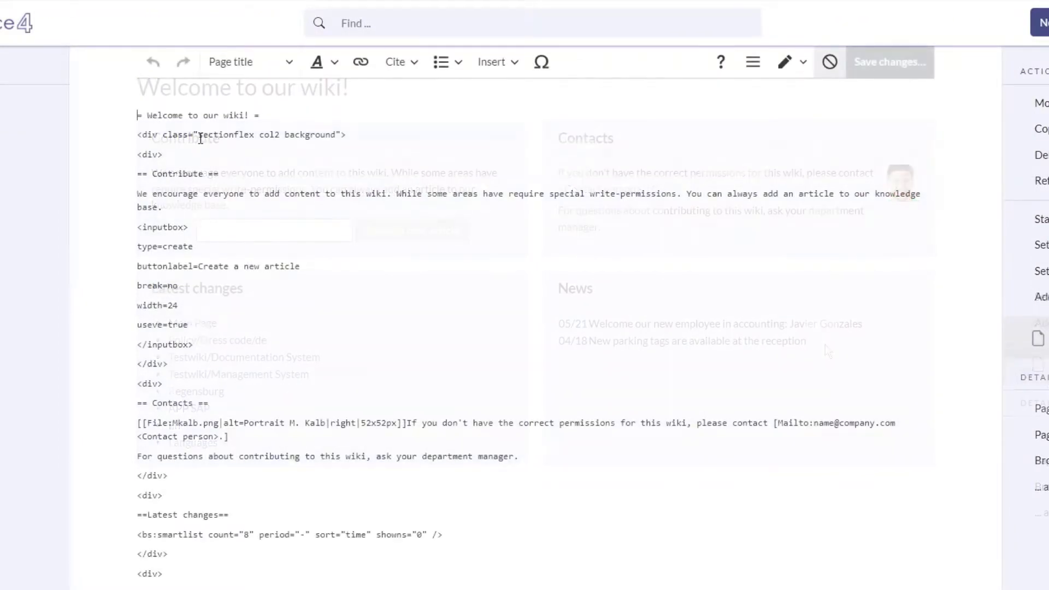
Step: In the page source, copy the opening sectionflex tag and close the first container with an extra </div> after the Contacts section
{"action": "left_click_drag", "start_coordinate": [347, 135], "coordinate": [127, 134]}
{"action": "key", "text": "ctrl+c"}
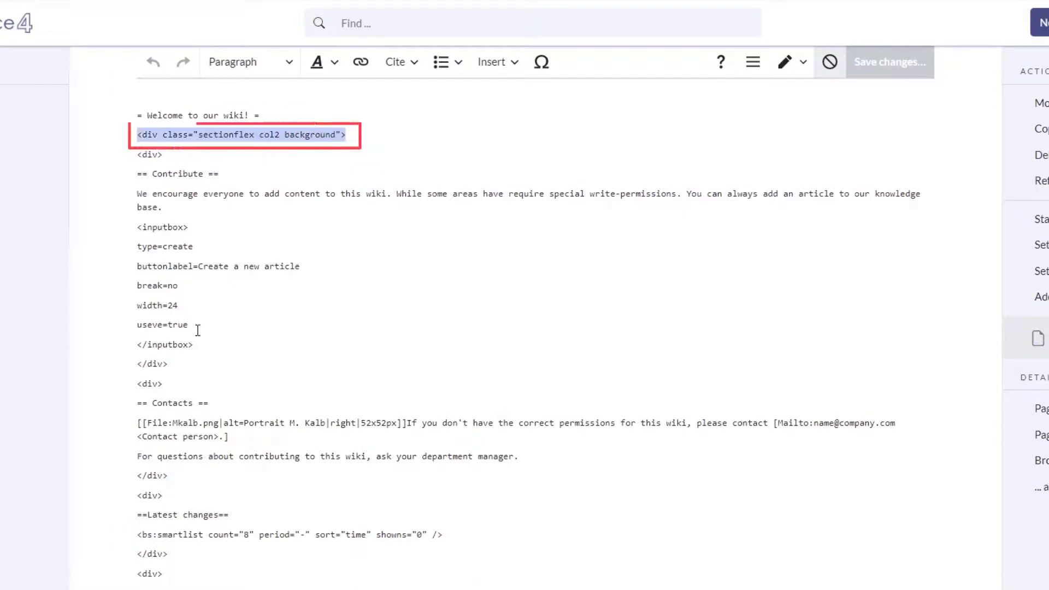
{"action": "left_click", "coordinate": [183, 363]}
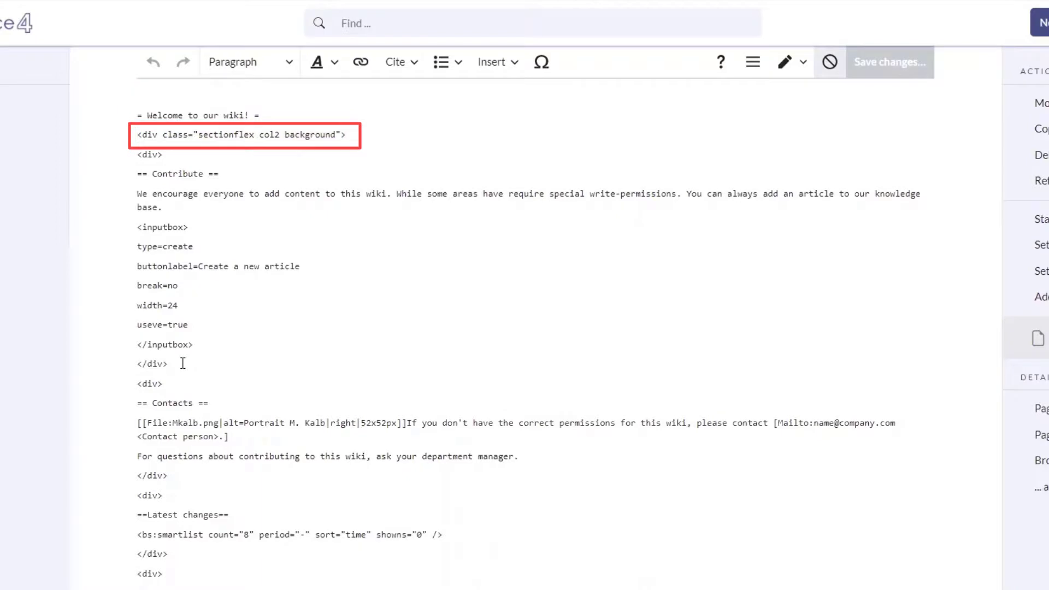
{"action": "left_click", "coordinate": [173, 474]}
{"action": "key", "text": "Return"}
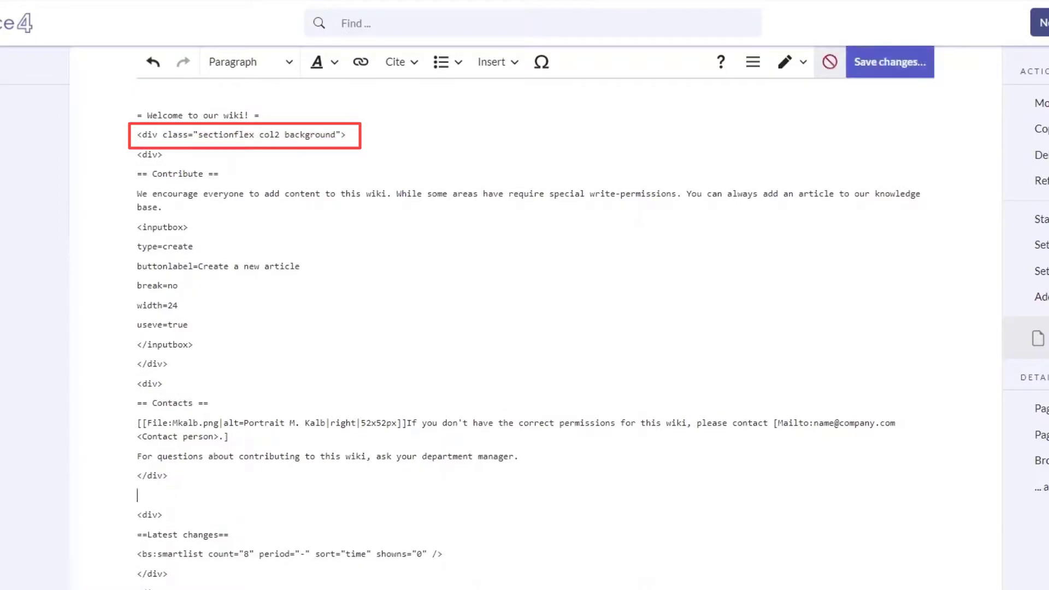
{"action": "type", "text": "<y/div>"}
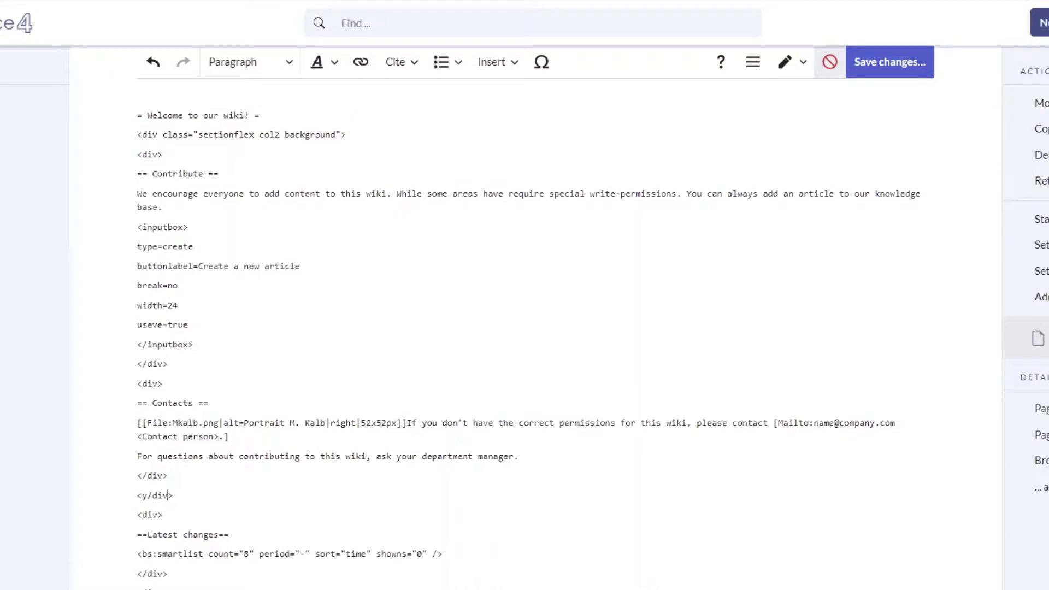
{"action": "key", "text": "Left"}
{"action": "key", "text": "Left"}
{"action": "key", "text": "Left"}
{"action": "key", "text": "BackSpace"}
{"action": "key", "text": "Right"}
{"action": "key", "text": "Right"}
{"action": "key", "text": "Right"}
Step: Paste the copied sectionflex tag above the Latest changes section's <div>, remove "background" from its class, and save the page
{"action": "scroll", "coordinate": [300, 428], "scroll_direction": "down", "scroll_amount": 3}
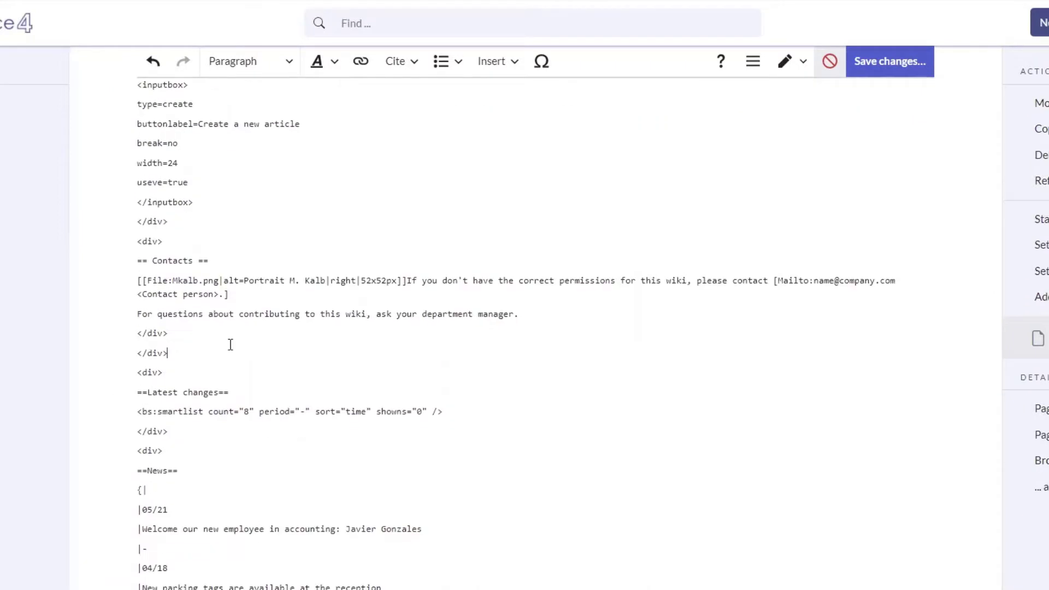
{"action": "key", "text": "Return"}
{"action": "key", "text": "ctrl+v"}
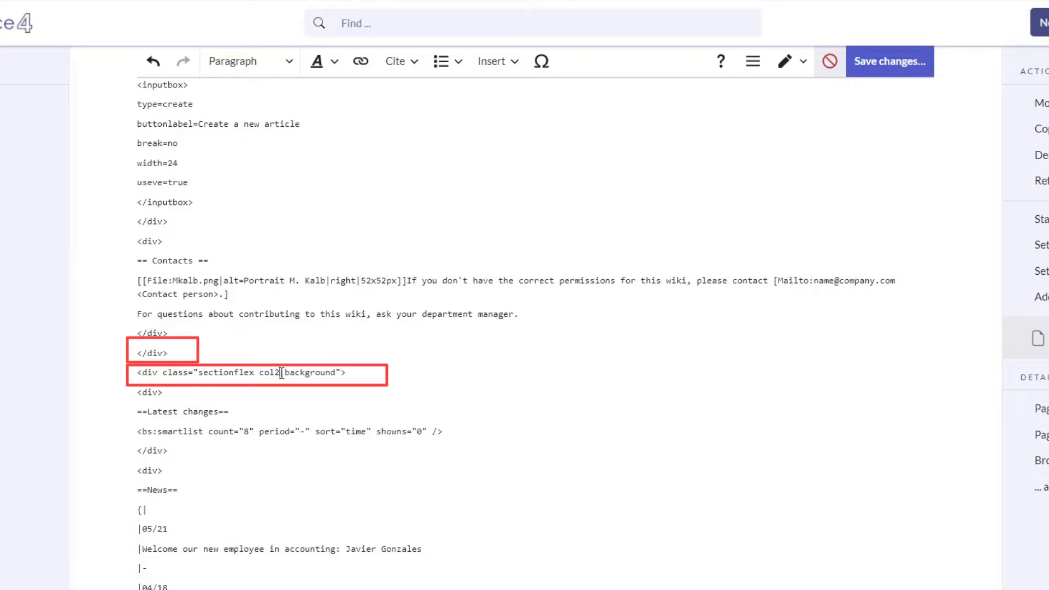
{"action": "left_click_drag", "start_coordinate": [281, 373], "coordinate": [339, 373]}
{"action": "key", "text": "BackSpace"}
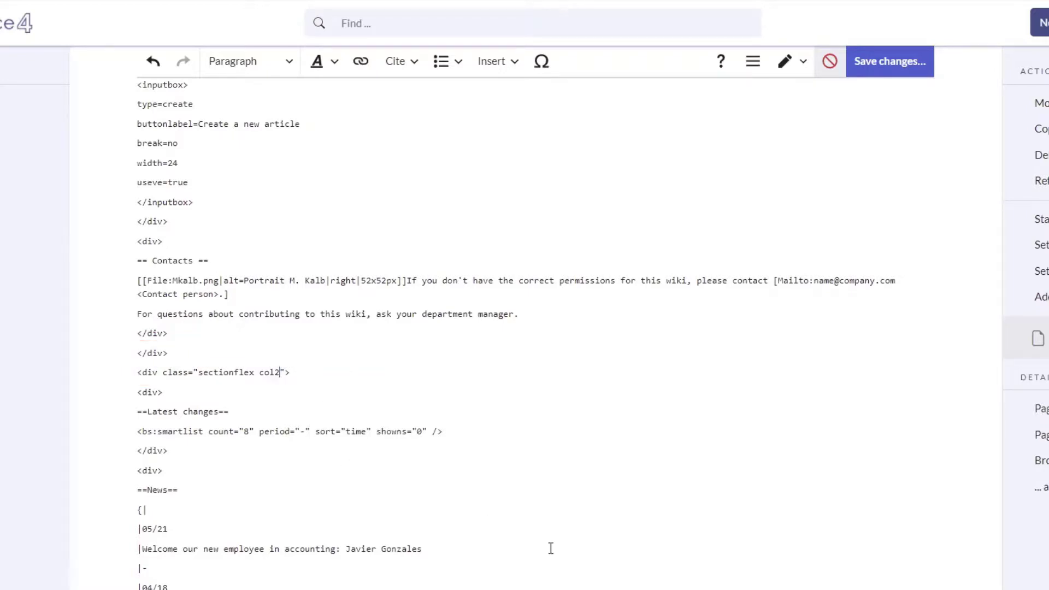
{"action": "left_click", "coordinate": [871, 70]}
{"action": "left_click", "coordinate": [665, 225]}
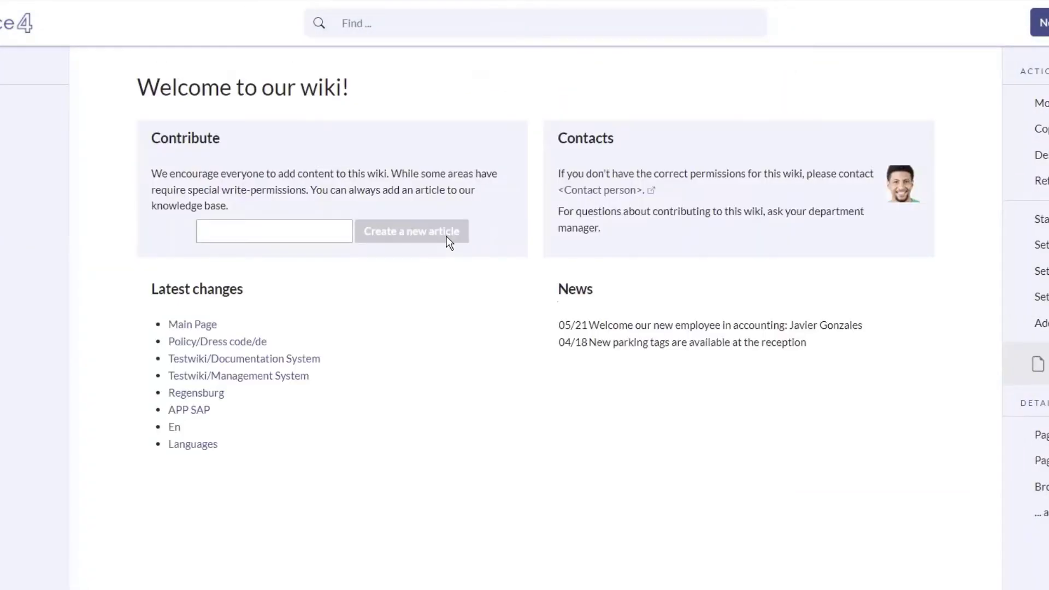